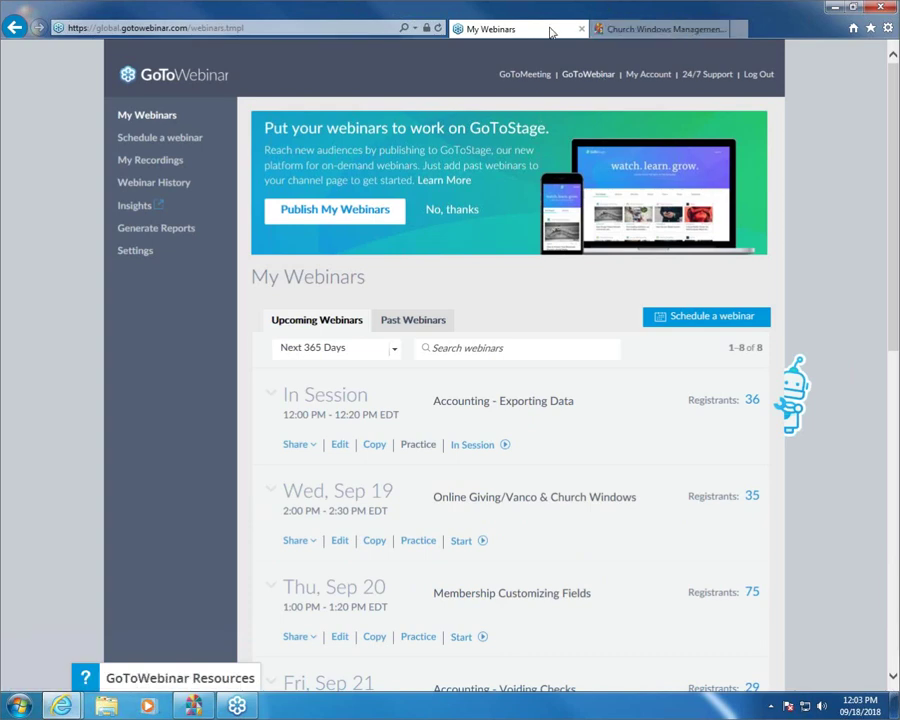
Step: View the Support Center page on the Church Windows website, and close the browser
left_click(580, 29)
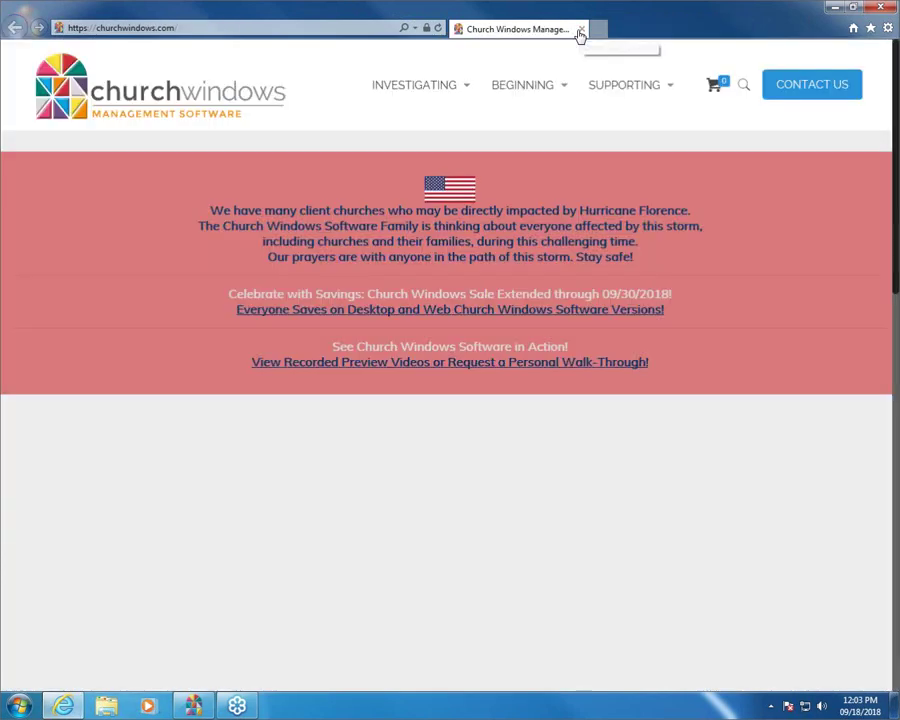
mouse_move(623, 86)
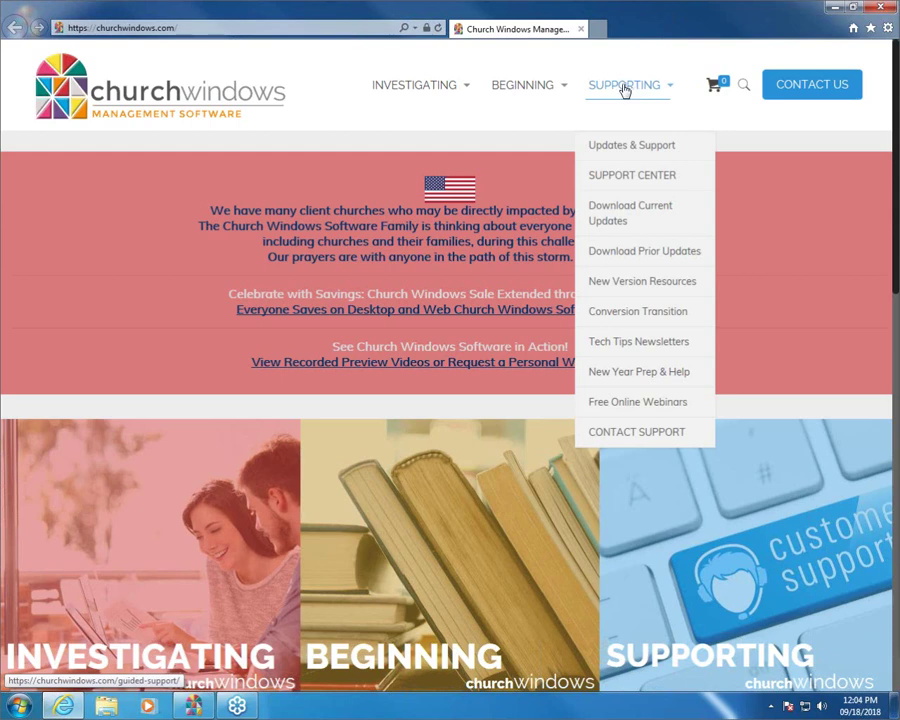
left_click(631, 178)
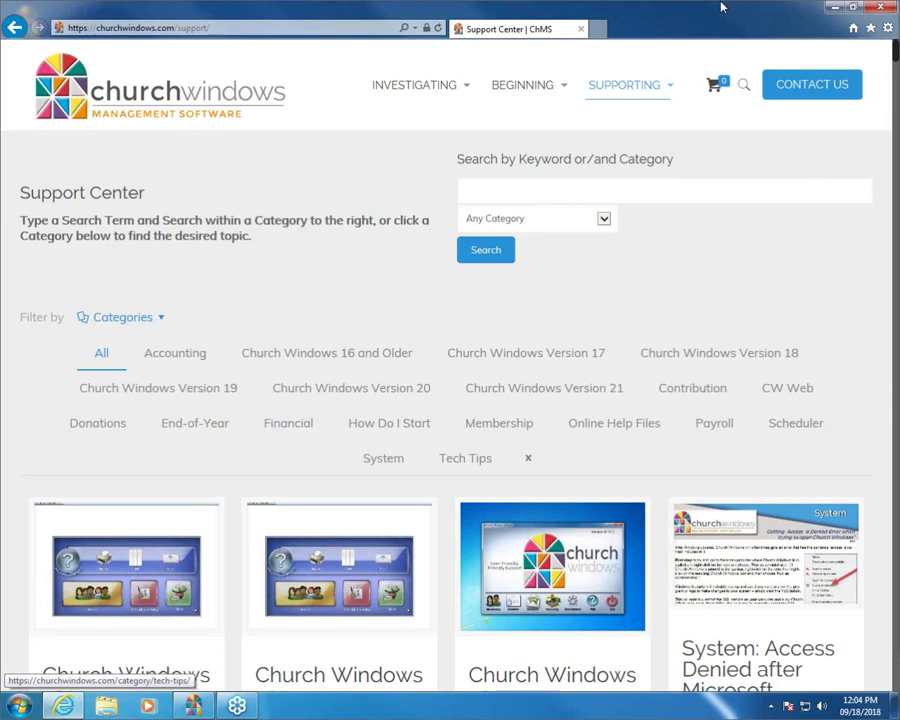
left_click(879, 8)
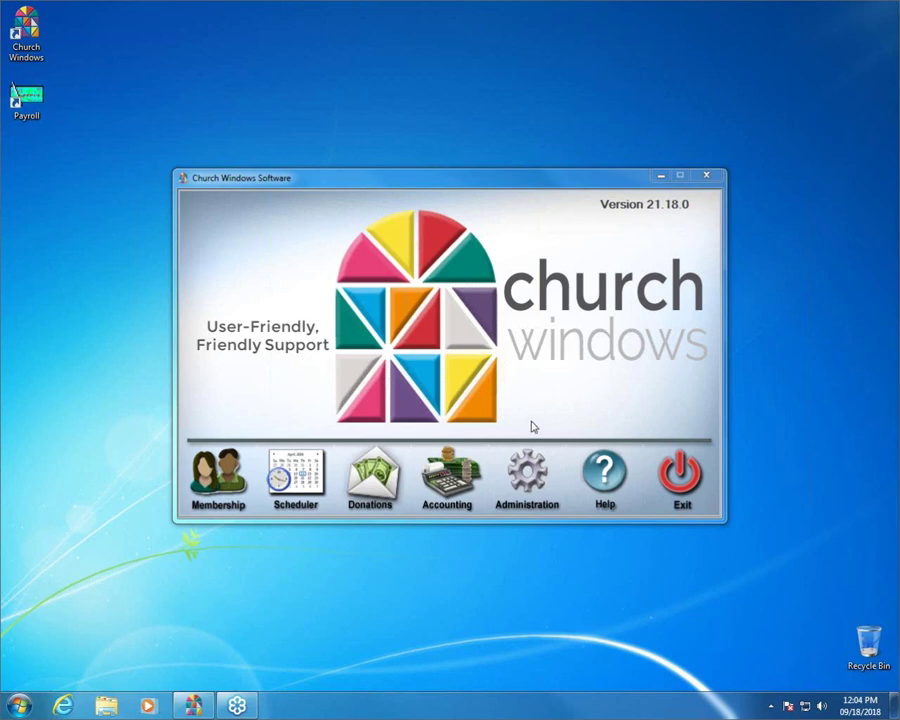
Step: Open the Accounting module in Church Windows and bring up the chart of accounts (COA) data export
left_click(464, 483)
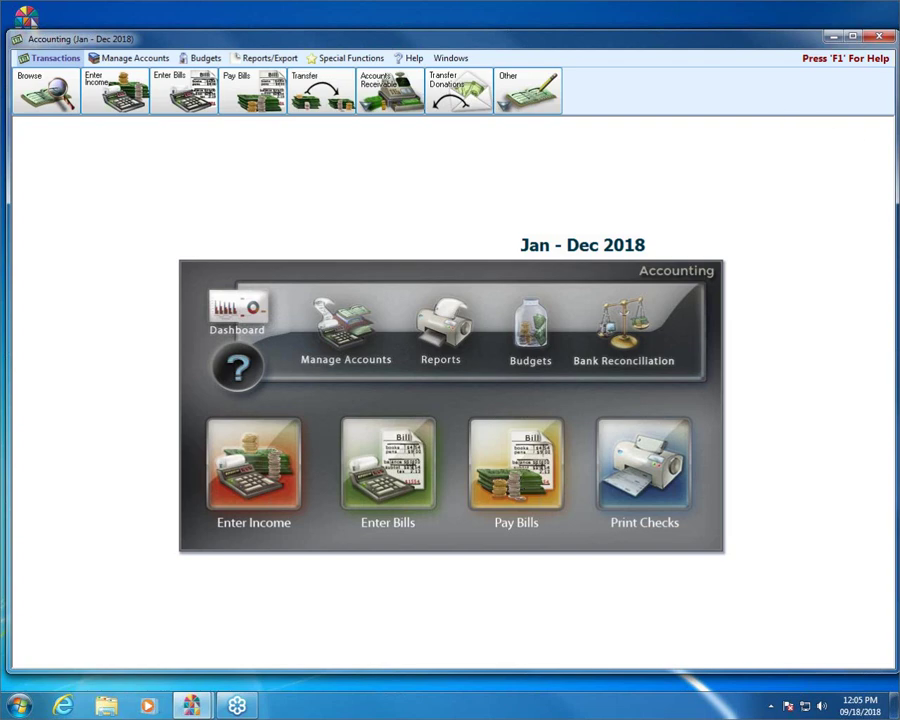
left_click(248, 59)
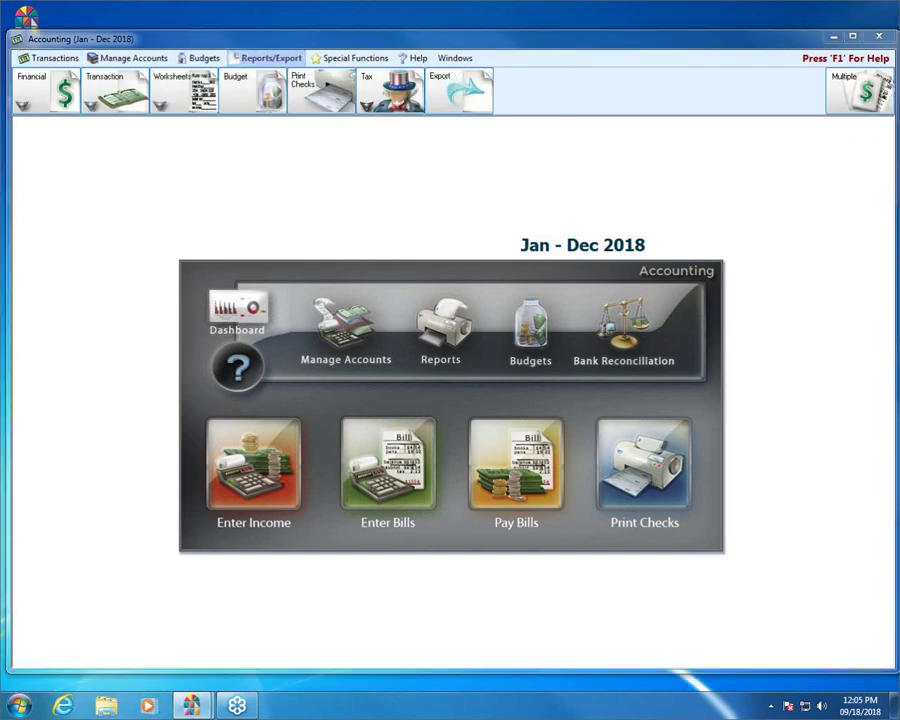
mouse_move(408, 62)
left_mouse_down()
mouse_move(454, 54)
mouse_move(542, 145)
mouse_move(423, 143)
mouse_move(408, 62)
left_mouse_up()
mouse_move(476, 158)
left_mouse_down()
mouse_move(475, 311)
mouse_move(500, 192)
mouse_move(432, 225)
left_mouse_up()
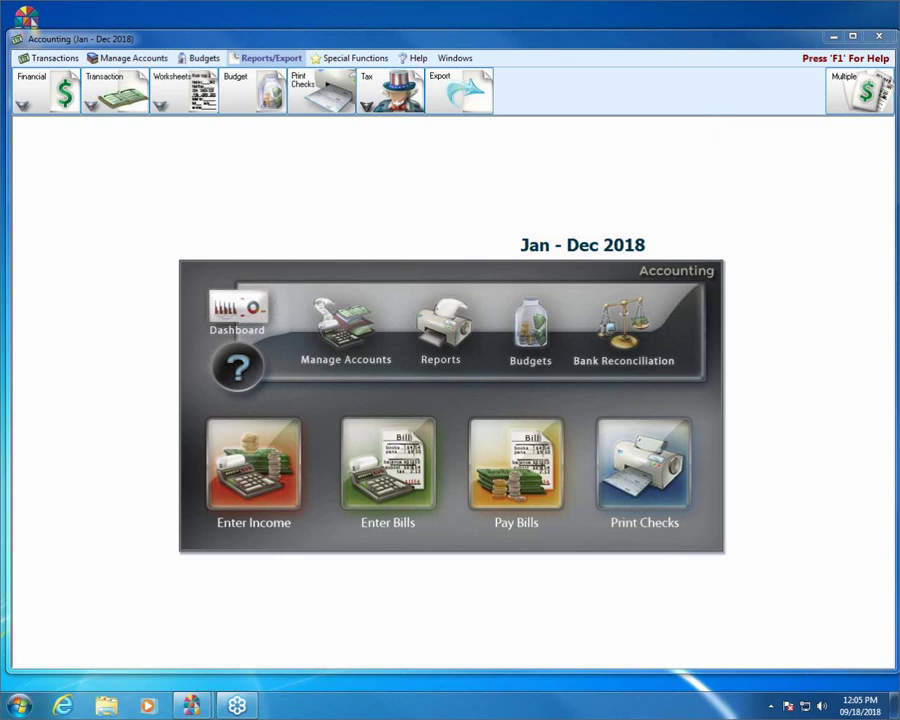
left_click(448, 105)
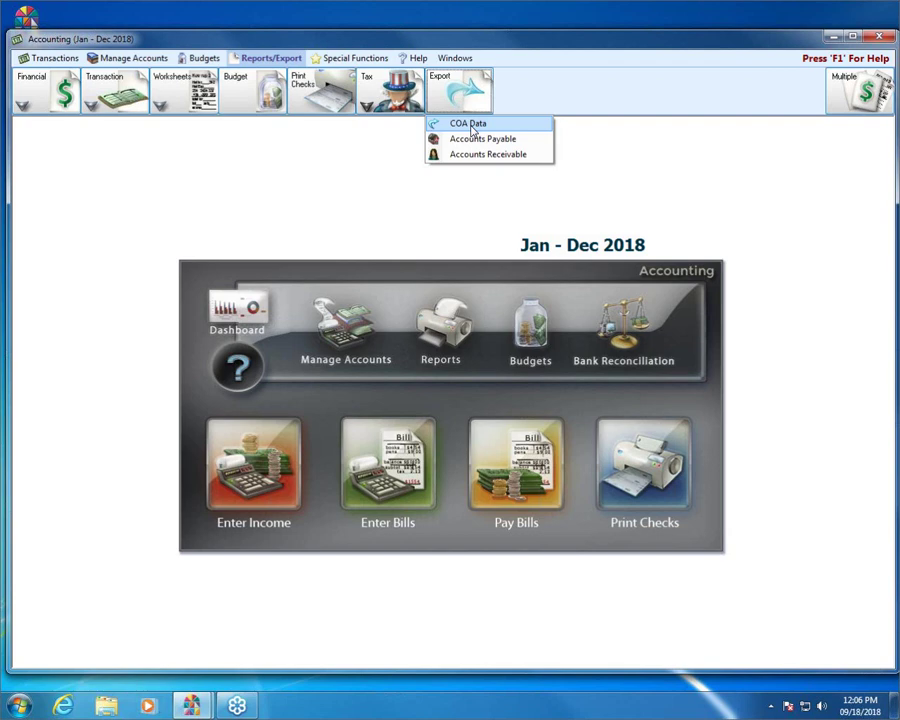
left_click(468, 124)
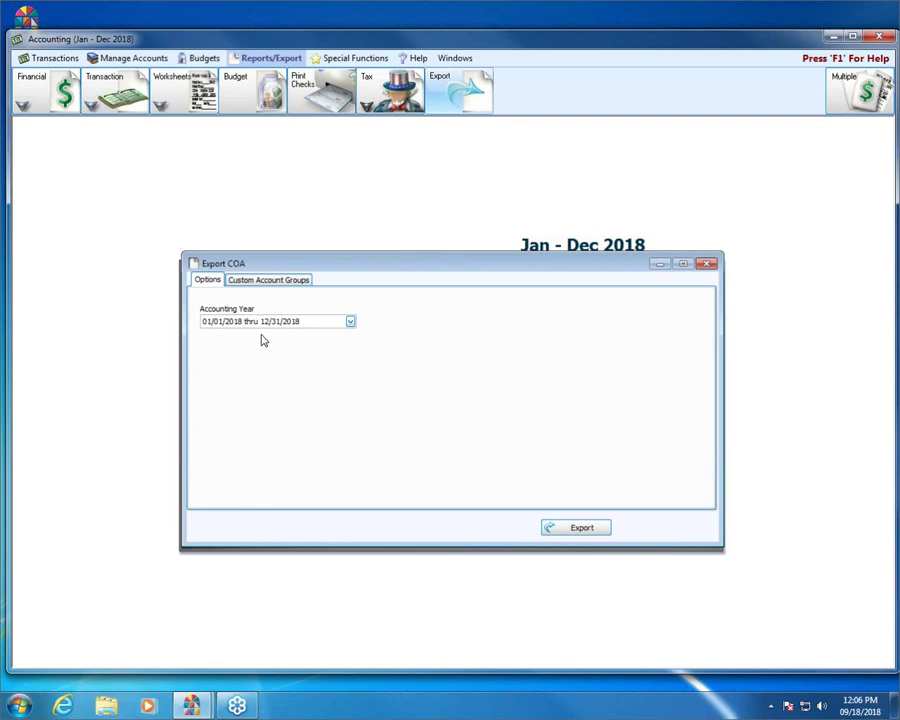
Step: Select accounting year 01/01/2018 thru 12/31/2018, check the custom account groups without selecting any, and start the export
left_click(351, 323)
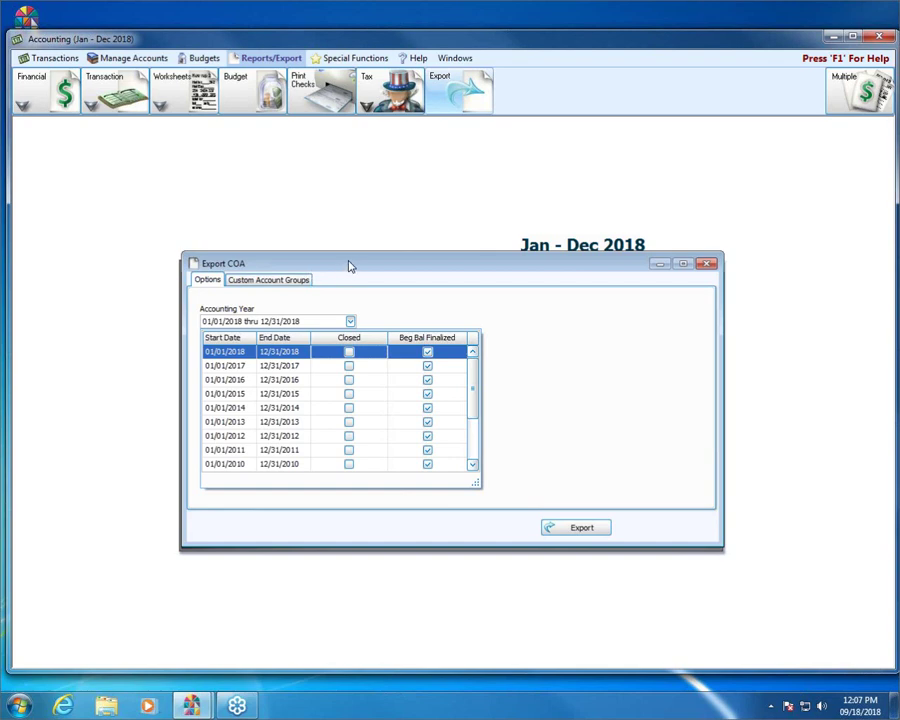
left_click(255, 358)
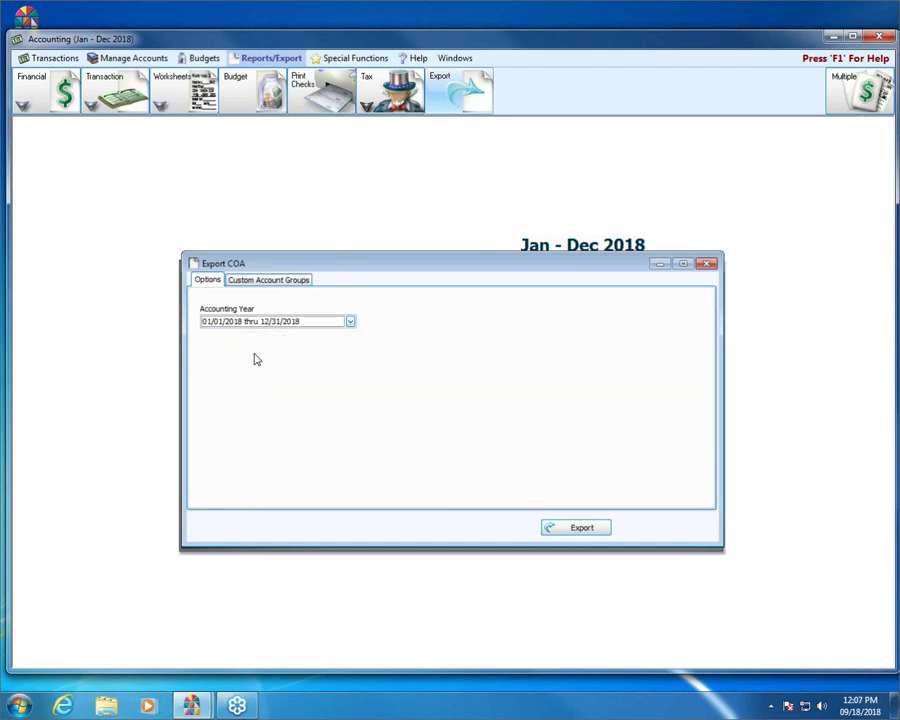
left_click(258, 282)
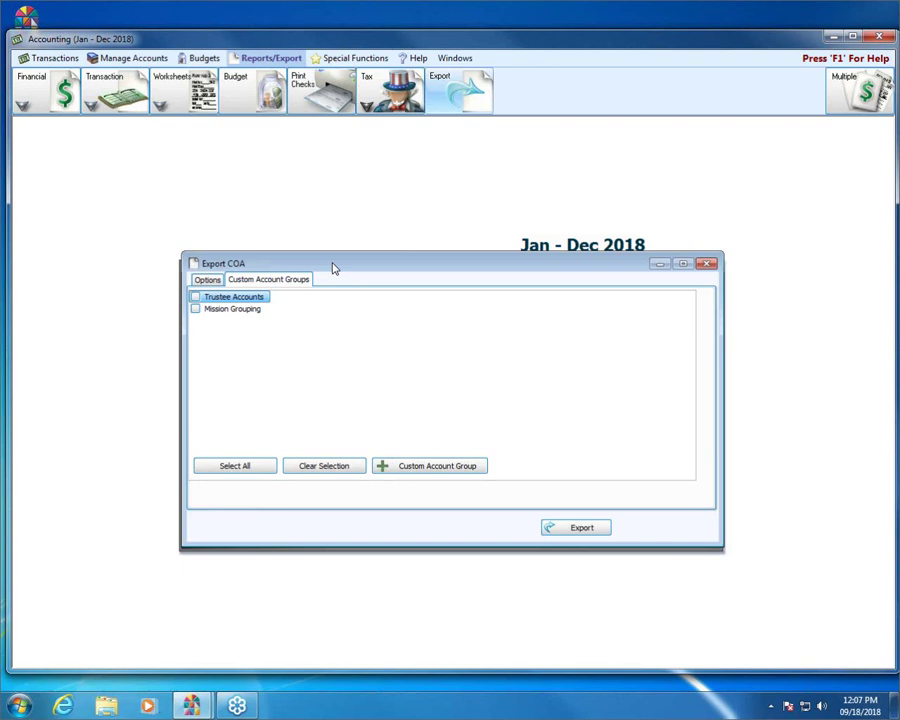
left_click(213, 281)
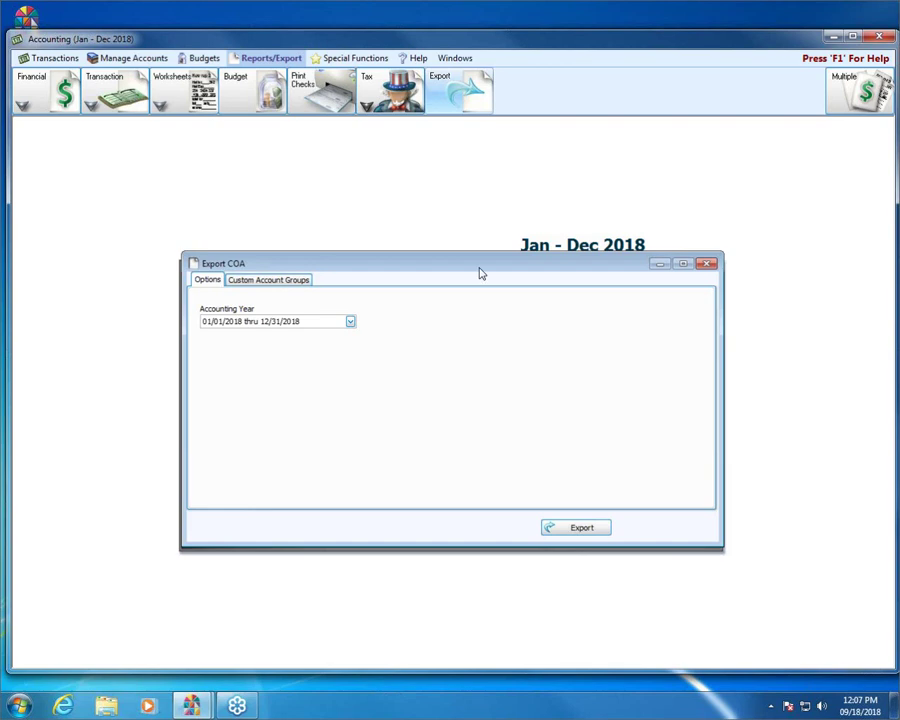
left_click(590, 535)
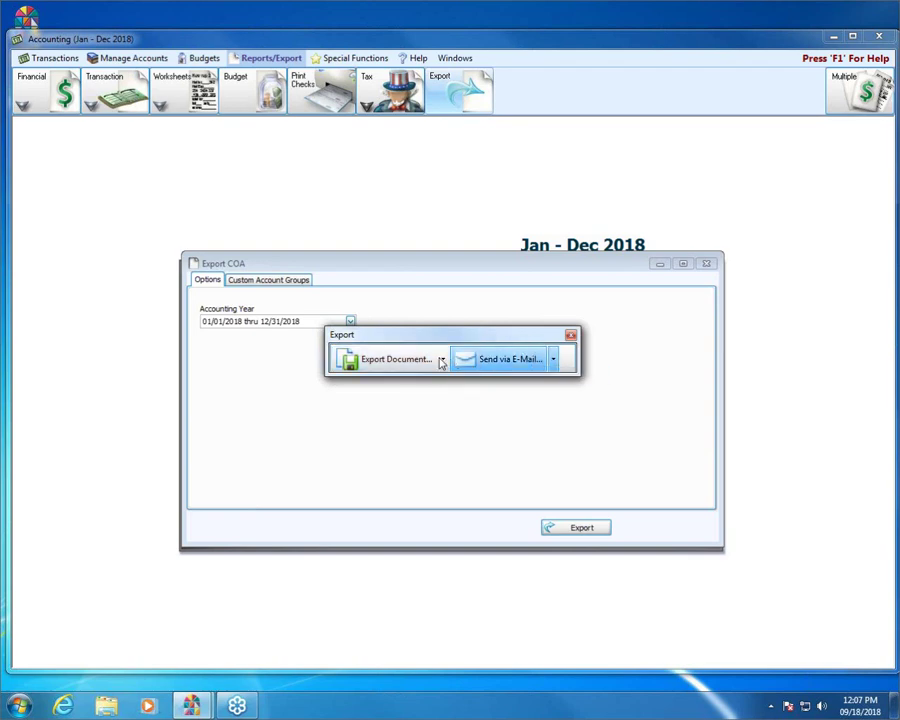
left_click(444, 364)
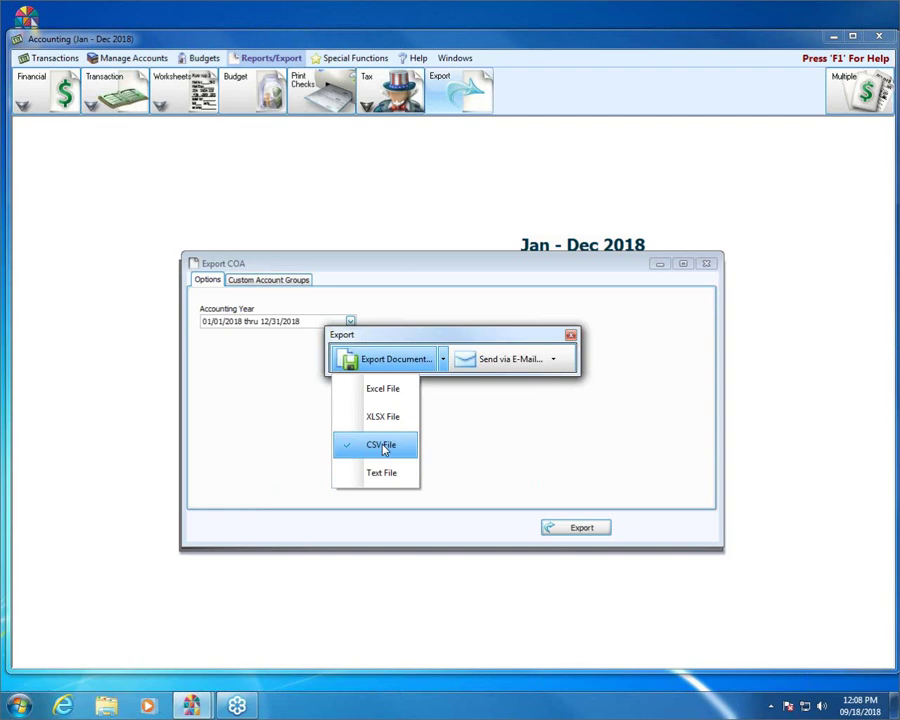
left_click(383, 447)
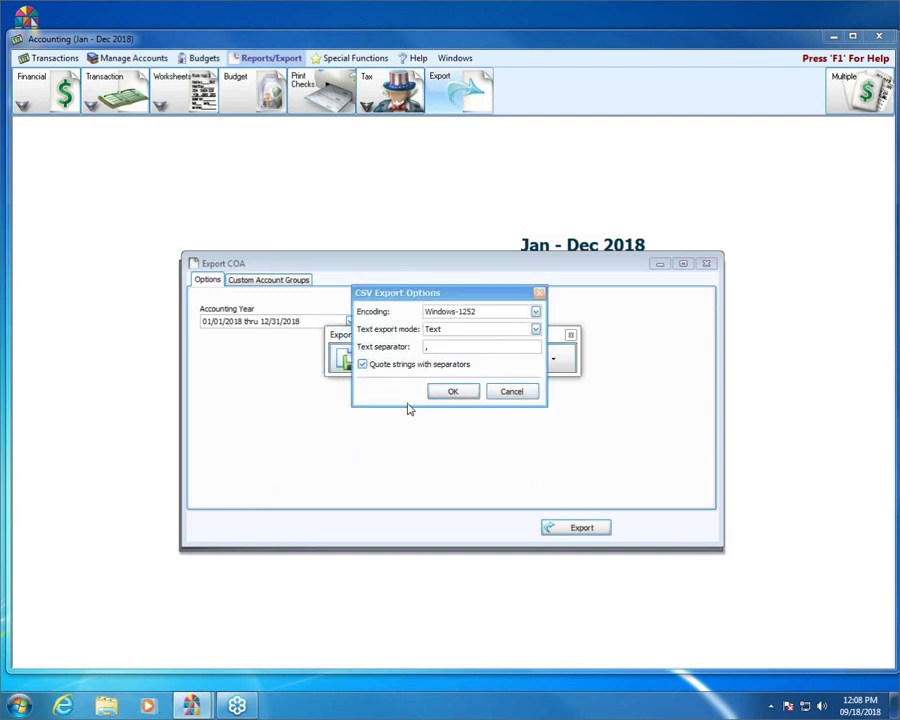
left_click(516, 393)
Step: Export the COA data as a tab-separated text file named Document in the Documents library, replacing the existing file, and open it
left_click(443, 360)
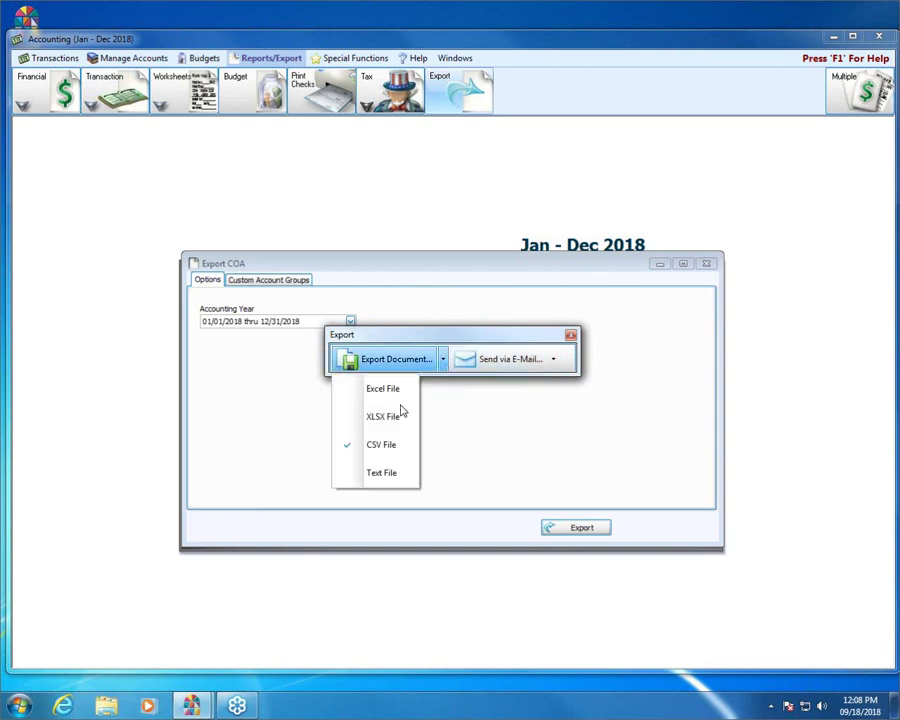
left_click(376, 474)
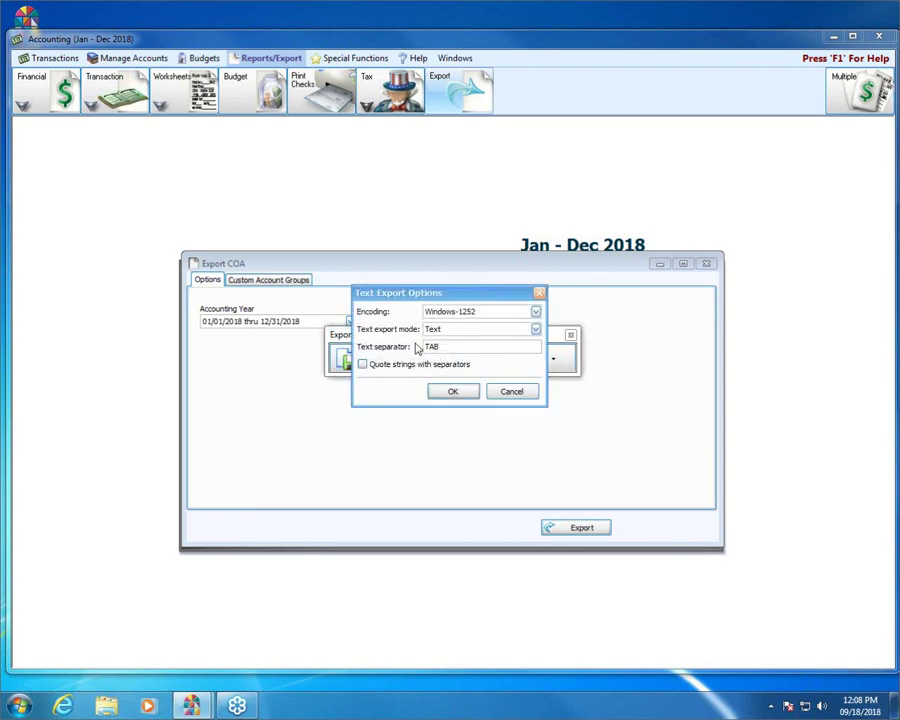
left_click(455, 391)
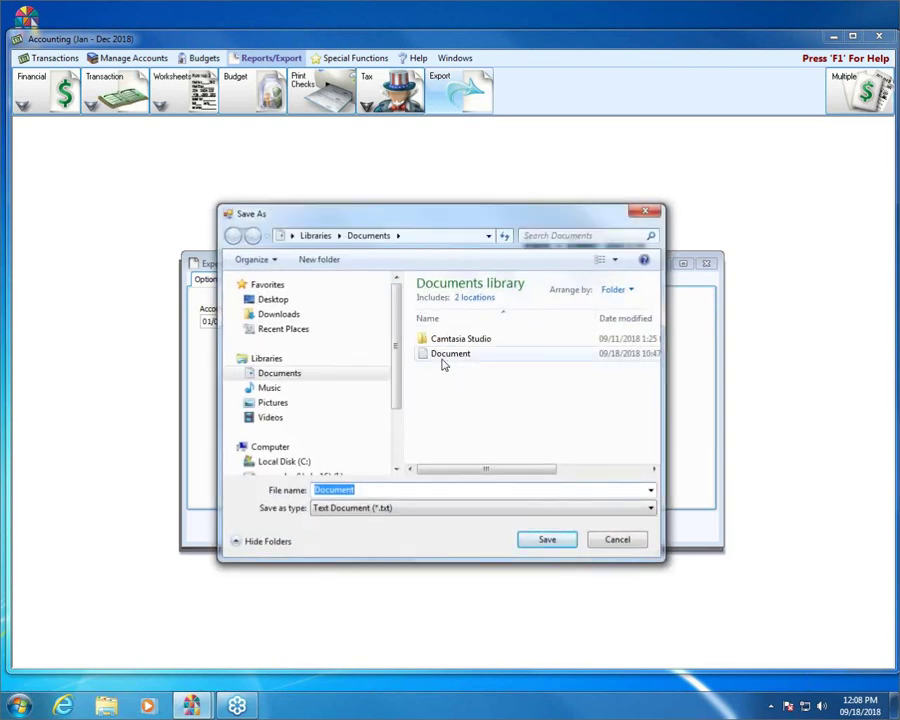
left_click(538, 544)
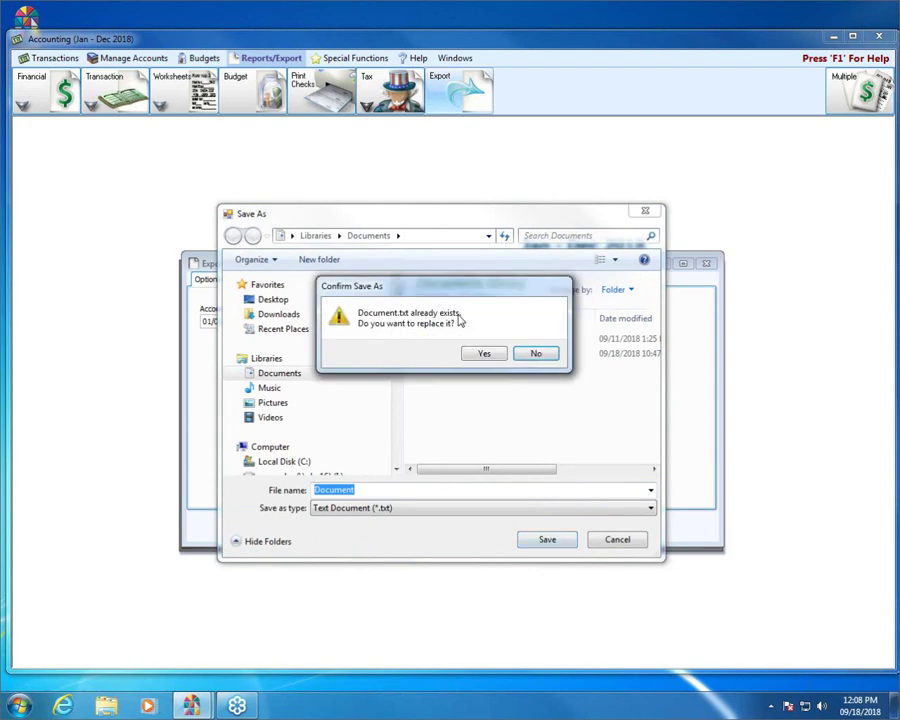
left_click(479, 358)
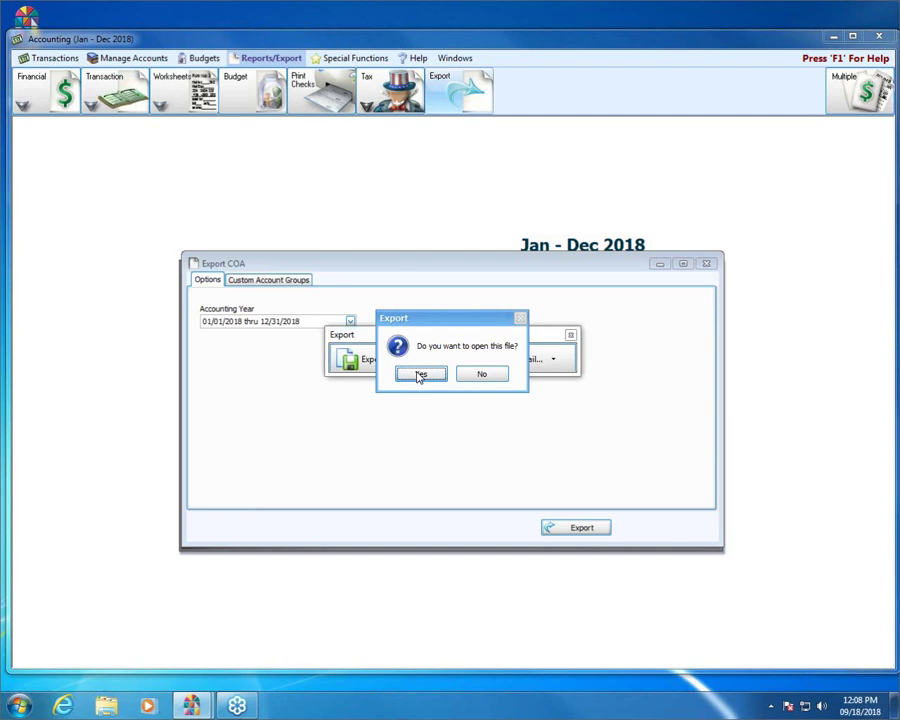
left_click(419, 375)
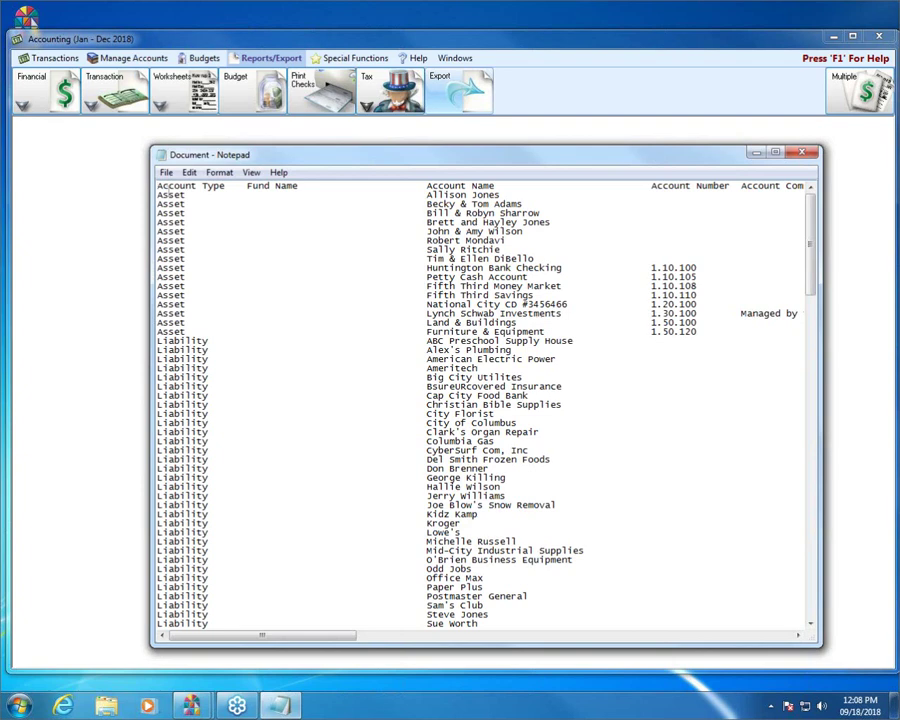
Step: Examine the account type, fund name, account name, number and comments columns of the exported file in a maximized Notepad window
left_click(775, 152)
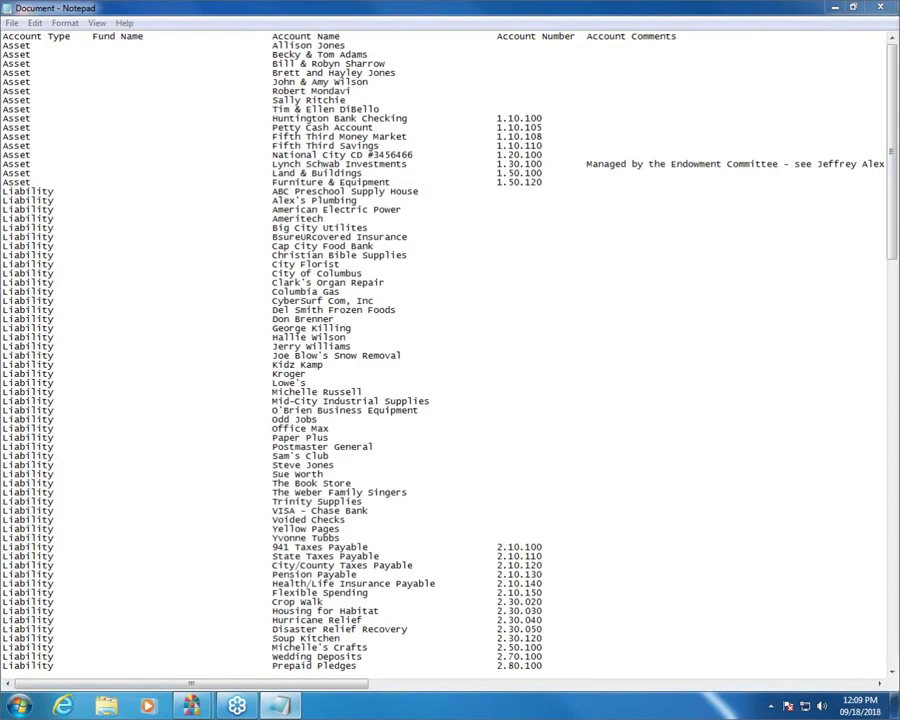
left_click_drag(3, 36, 181, 36)
left_click_drag(272, 36, 380, 36)
left_click_drag(497, 36, 575, 36)
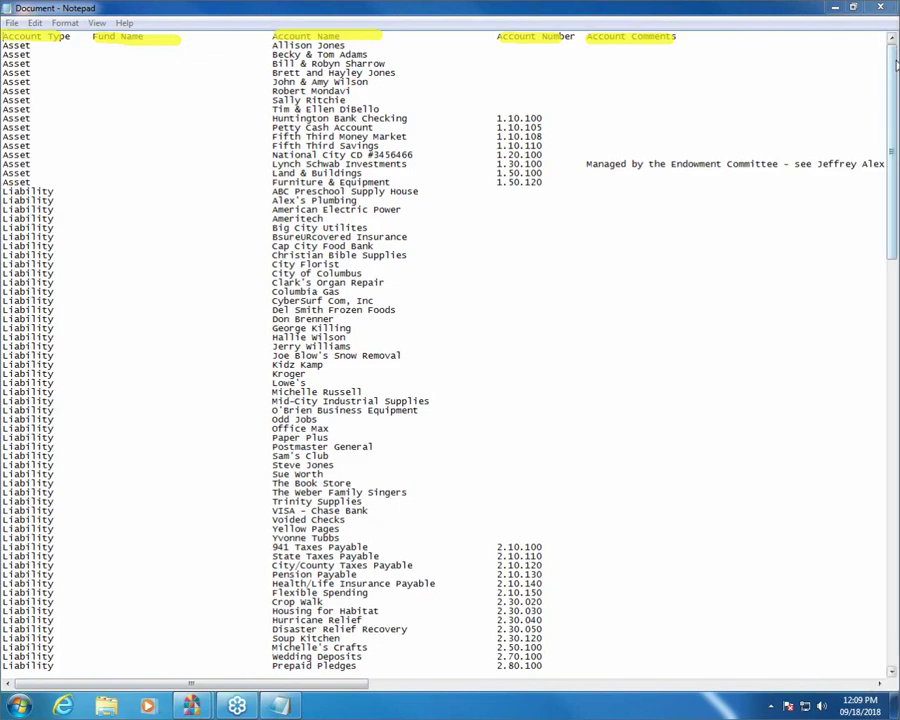
mouse_move(896, 64)
left_mouse_down()
mouse_move(894, 246)
mouse_move(885, 44)
left_mouse_up()
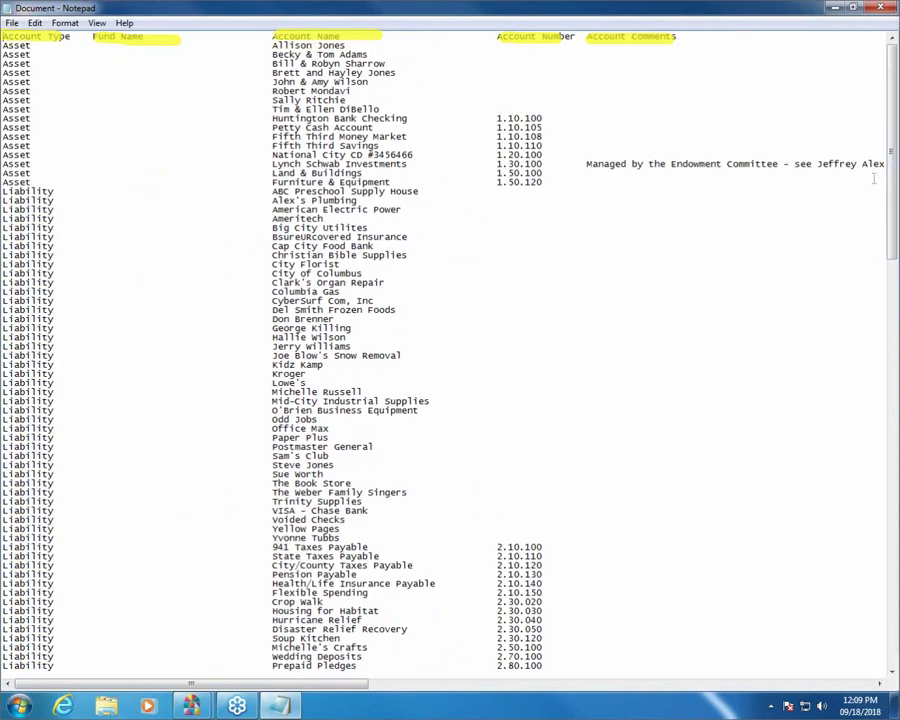
left_click_drag(893, 178, 893, 411)
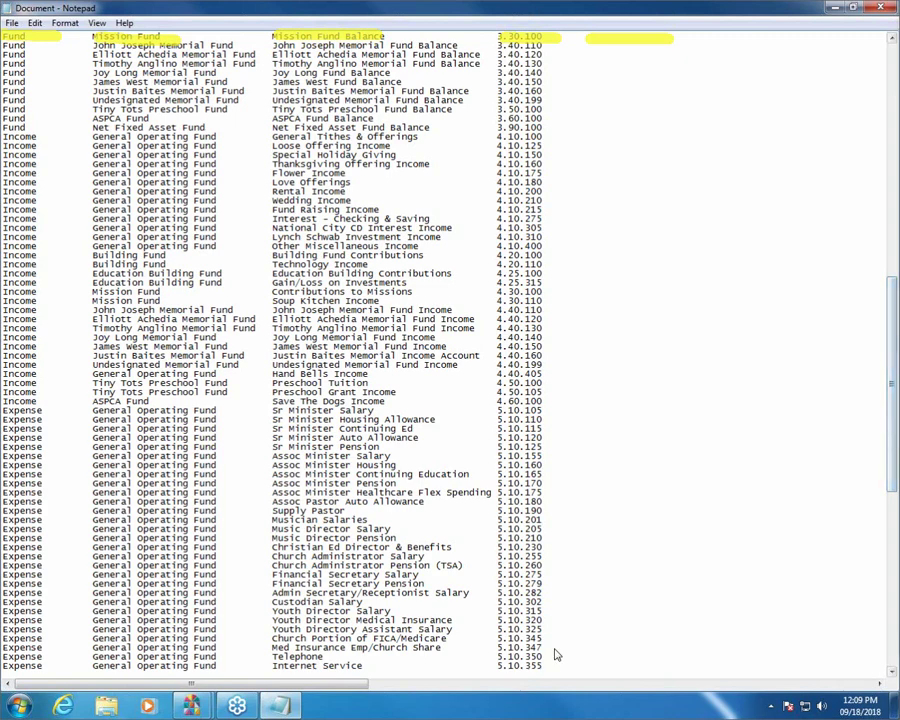
Step: Examine the beginning balance and the January to December activity columns for the listed accounts, and close the file and export options
left_click_drag(330, 686, 589, 688)
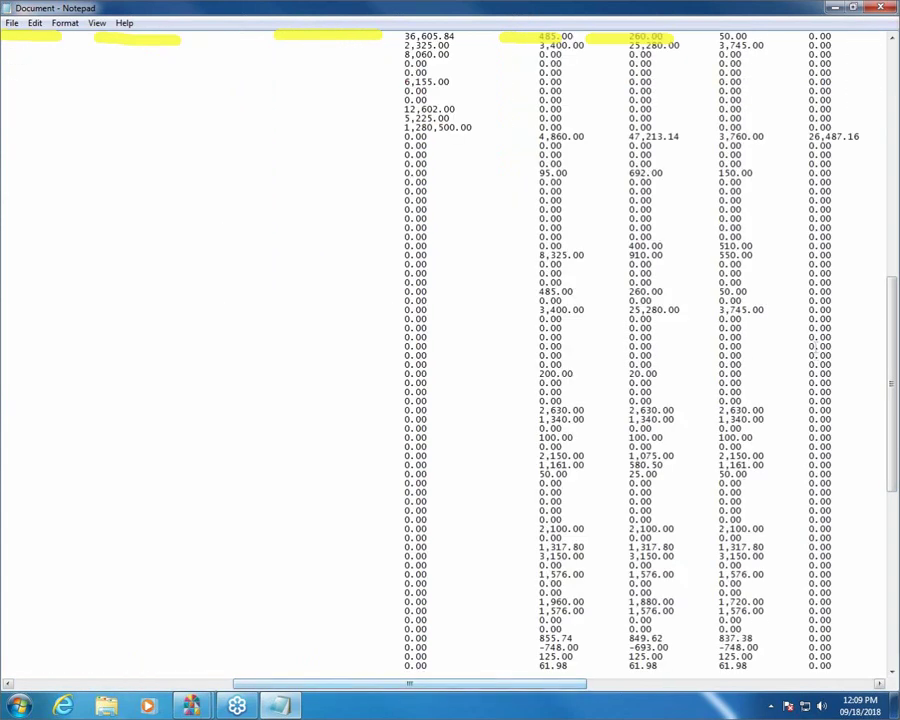
scroll(624, 232, "up", 17)
scroll(624, 232, "down", 18)
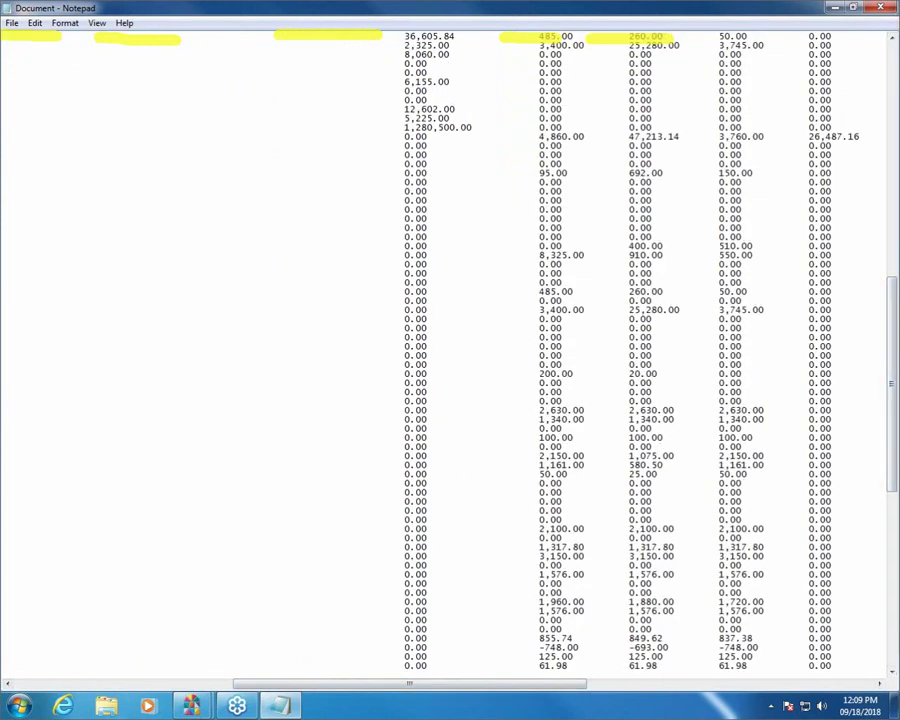
scroll(896, 294, "up", 18)
scroll(896, 294, "down", 18)
scroll(894, 207, "up", 18)
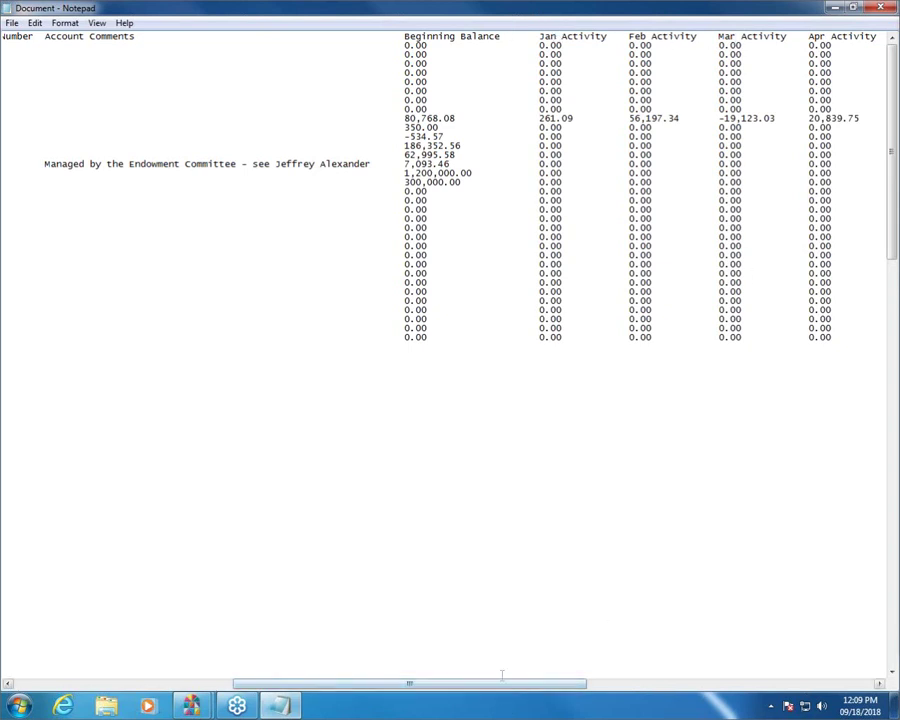
left_click(615, 685)
left_click_drag(615, 685, 845, 678)
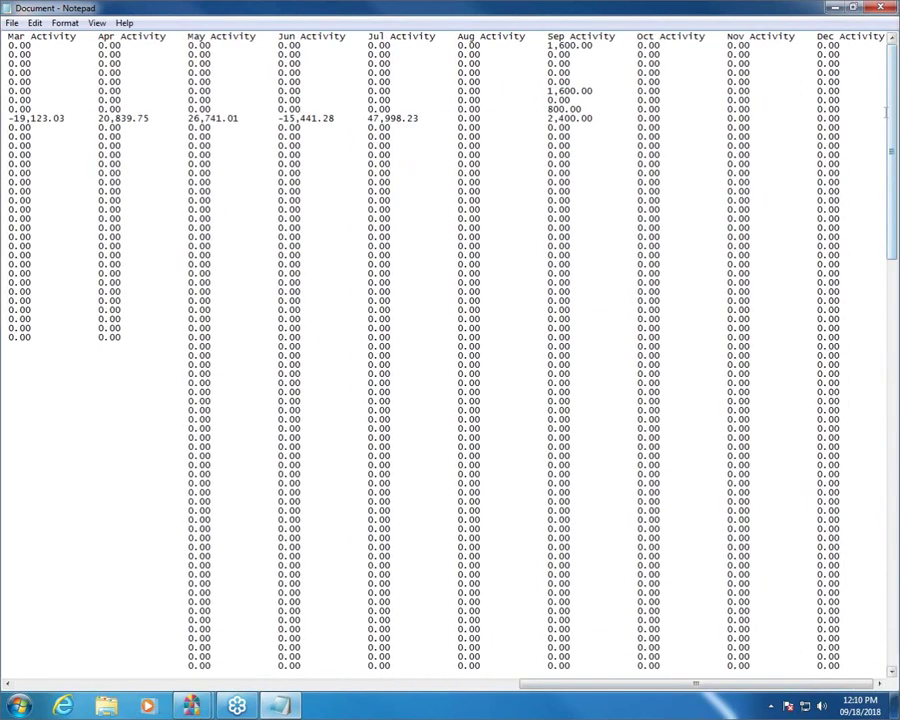
left_click_drag(893, 122, 890, 460)
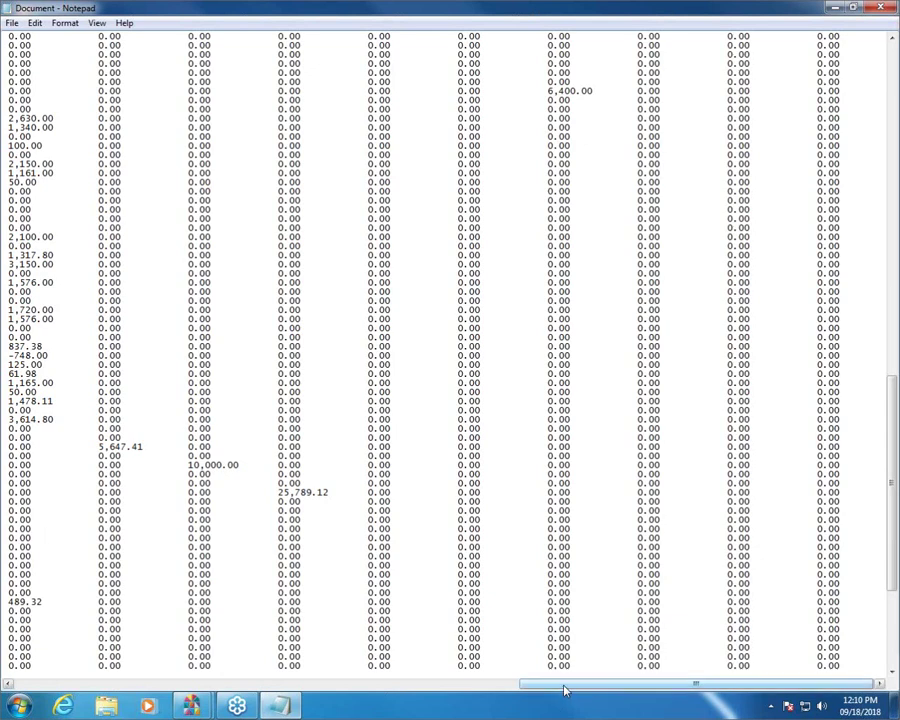
left_click_drag(516, 686, 22, 686)
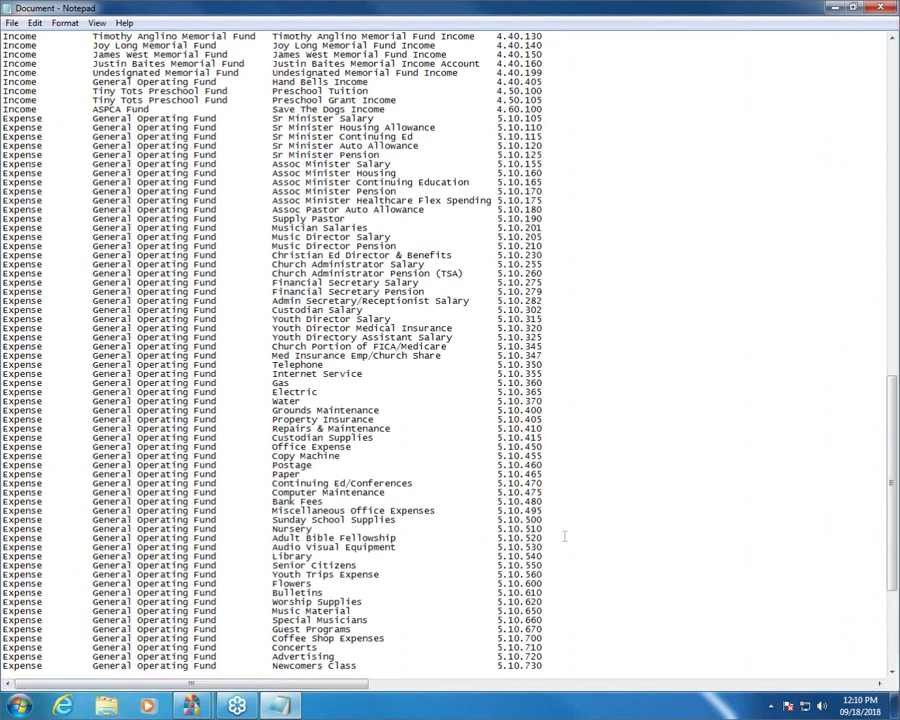
left_click_drag(330, 685, 385, 670)
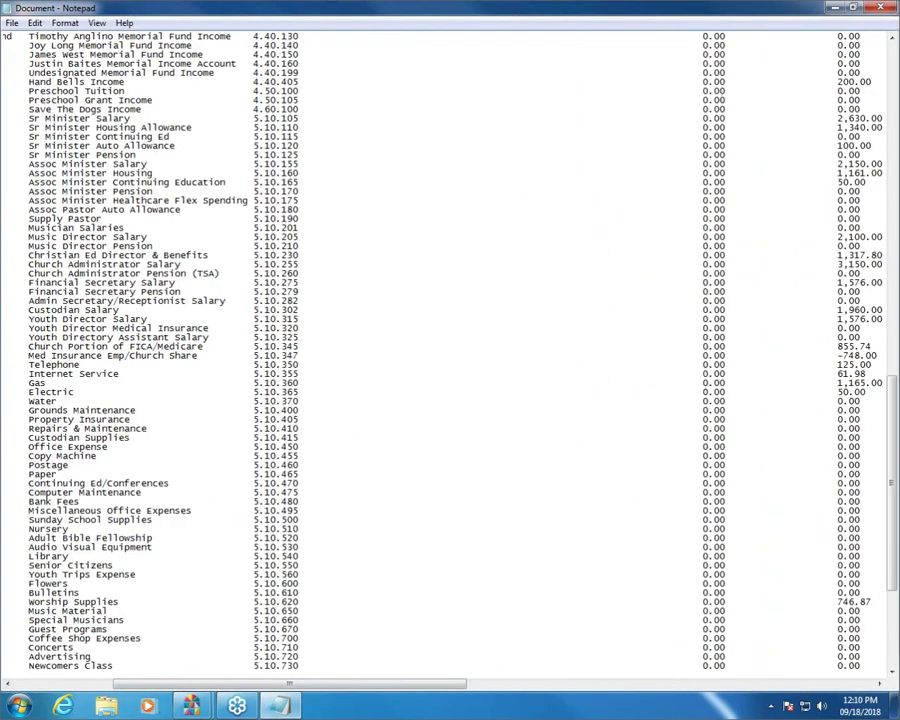
left_click(884, 8)
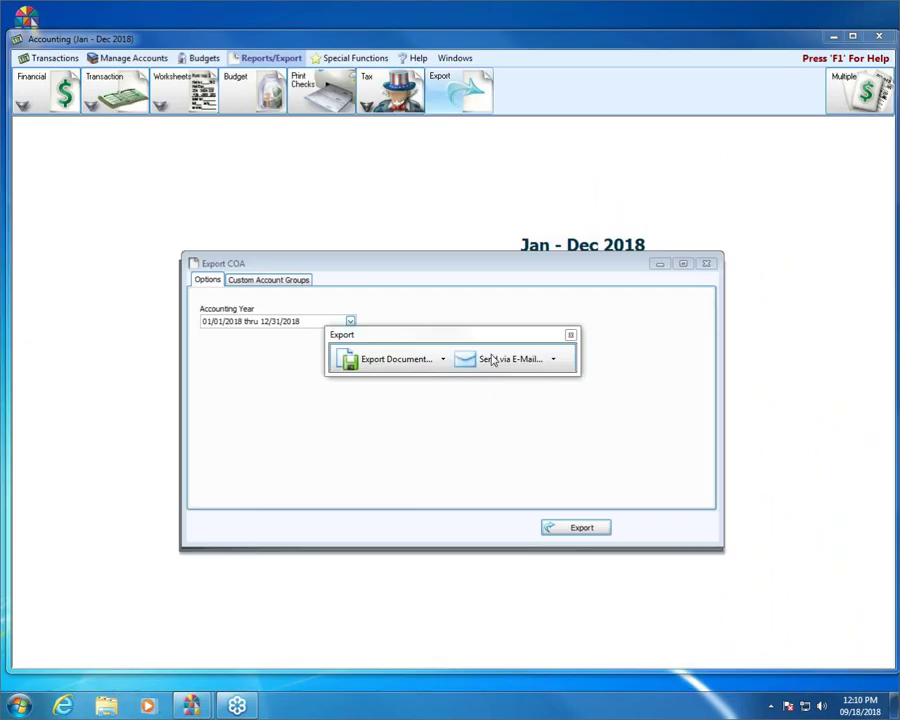
left_click(571, 336)
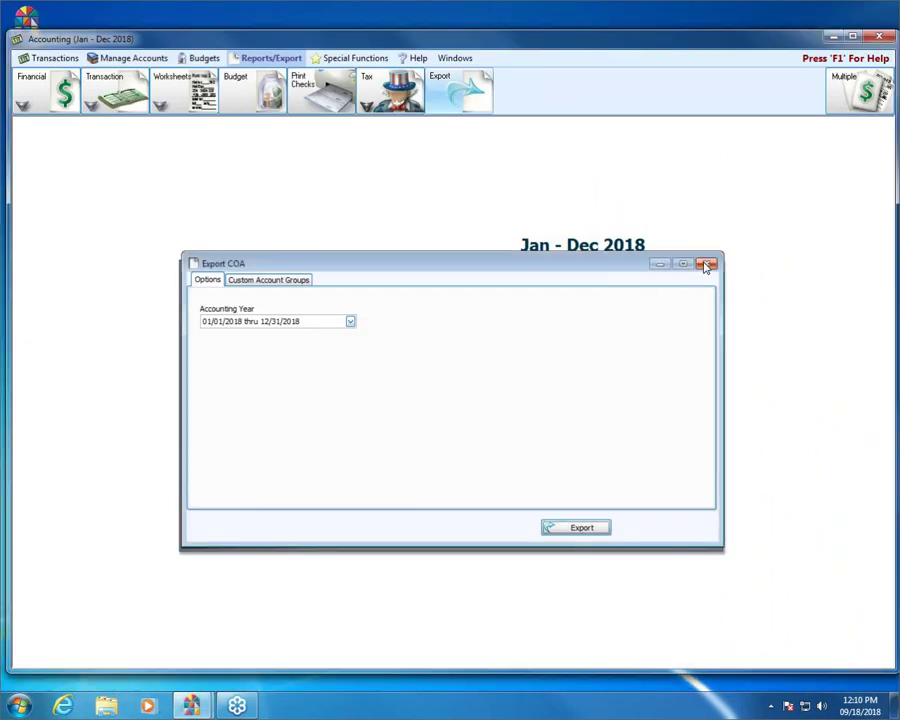
Step: Close the COA export window and open the Accounts Payable export for vendors and payees
left_click(706, 263)
left_click(456, 84)
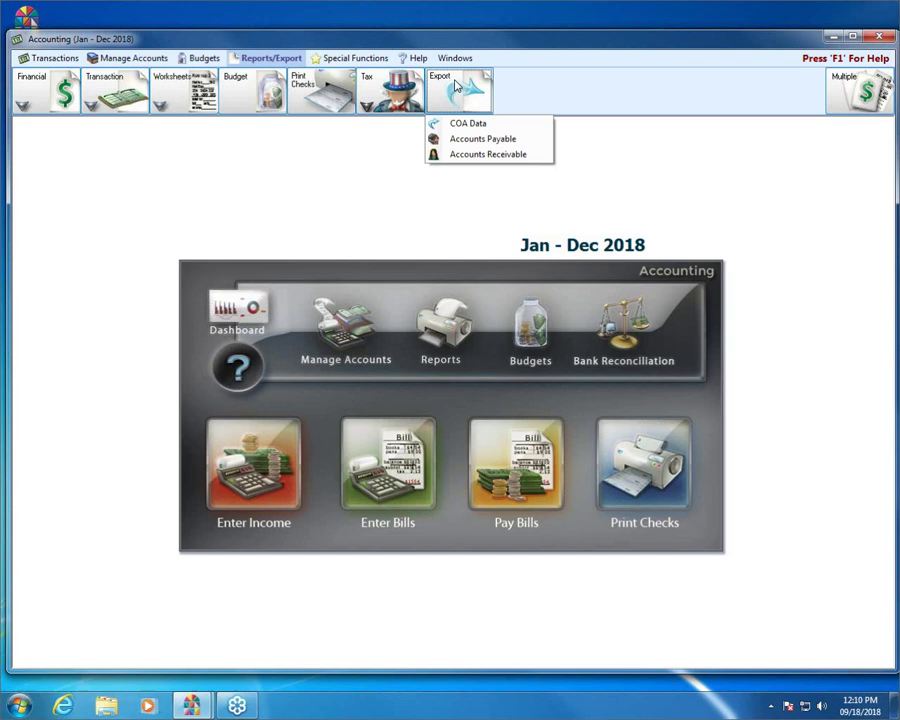
left_click(461, 145)
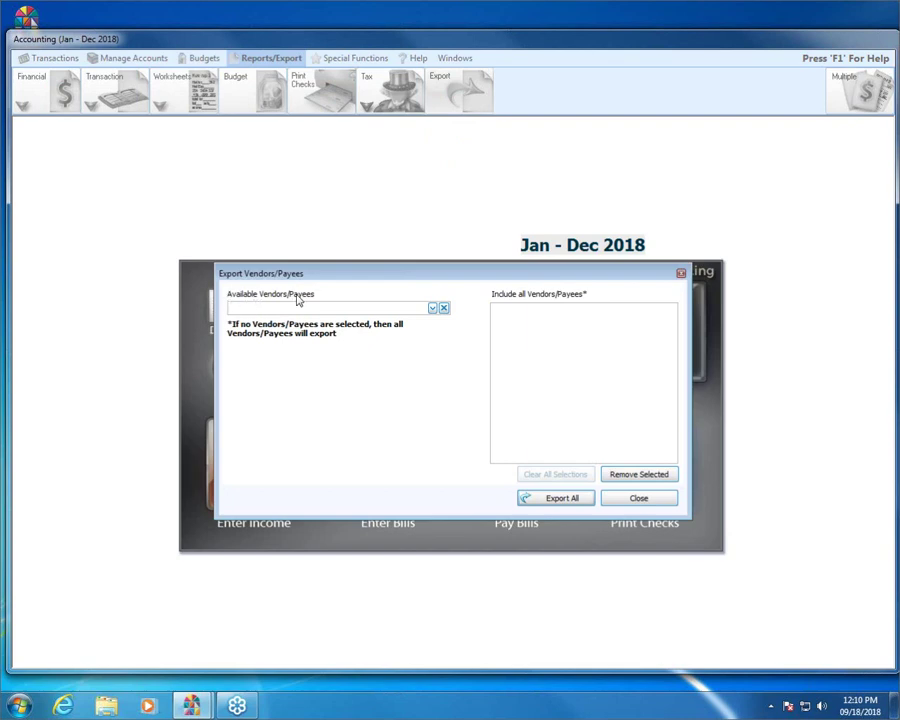
Step: Add ABC Preschool Supply House, Big City Utilites, BsureURcovered Insurance and City Florist to the included vendors, and clear all selections
left_click(433, 309)
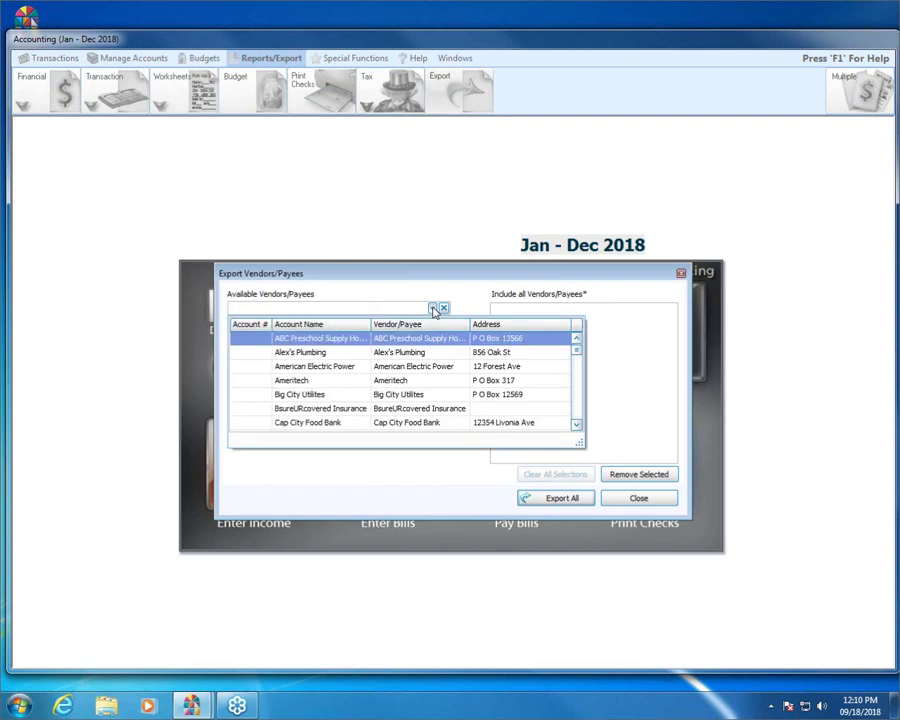
left_click(433, 309)
left_click(432, 310)
left_click(345, 341)
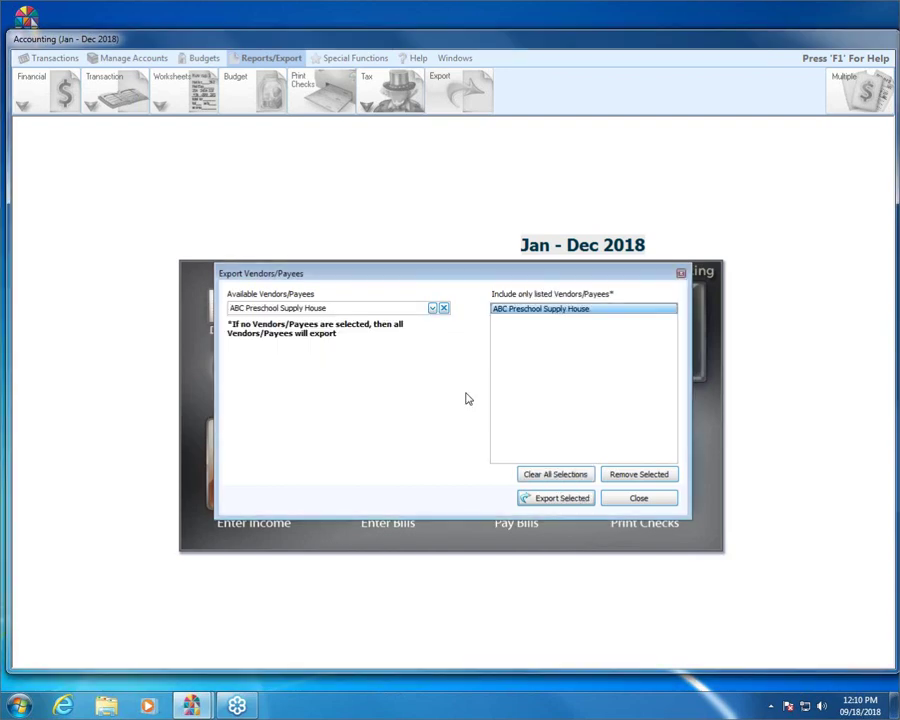
left_click(433, 308)
left_click(416, 396)
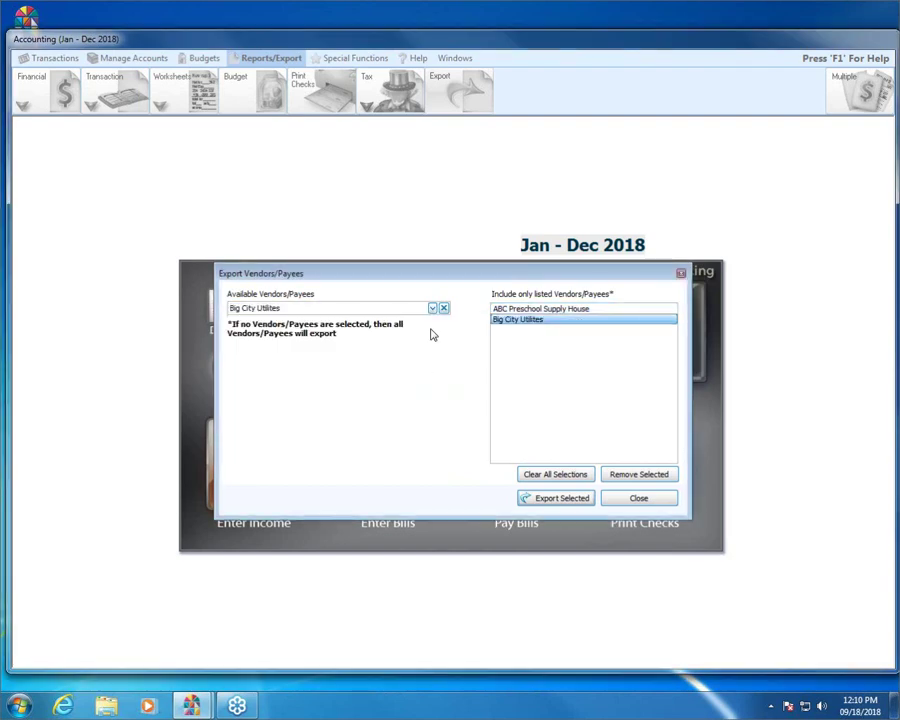
left_click(434, 308)
scroll(428, 408, "down", 2)
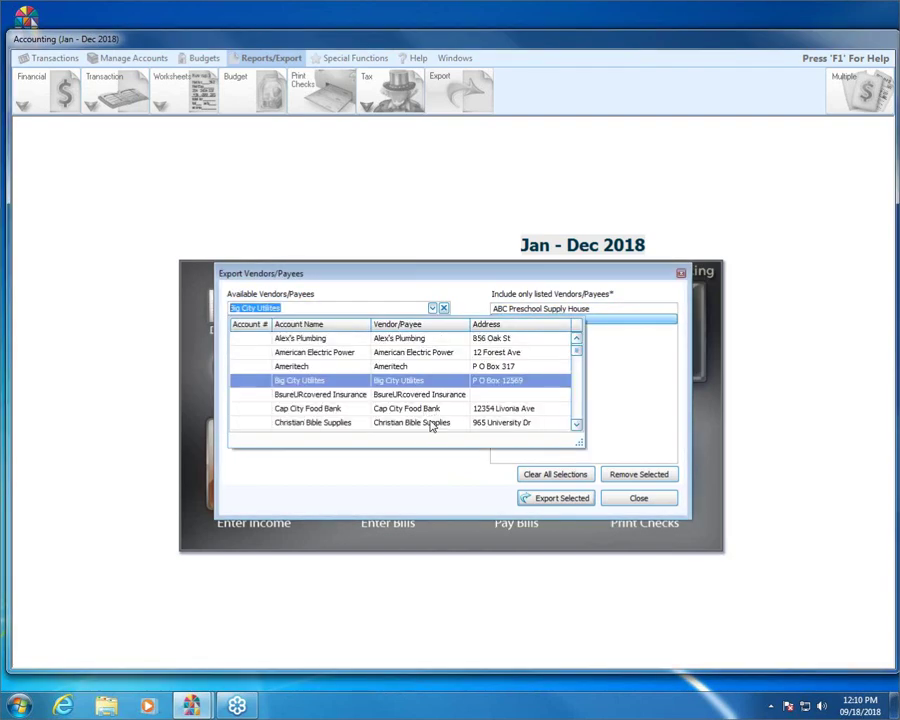
left_click(416, 381)
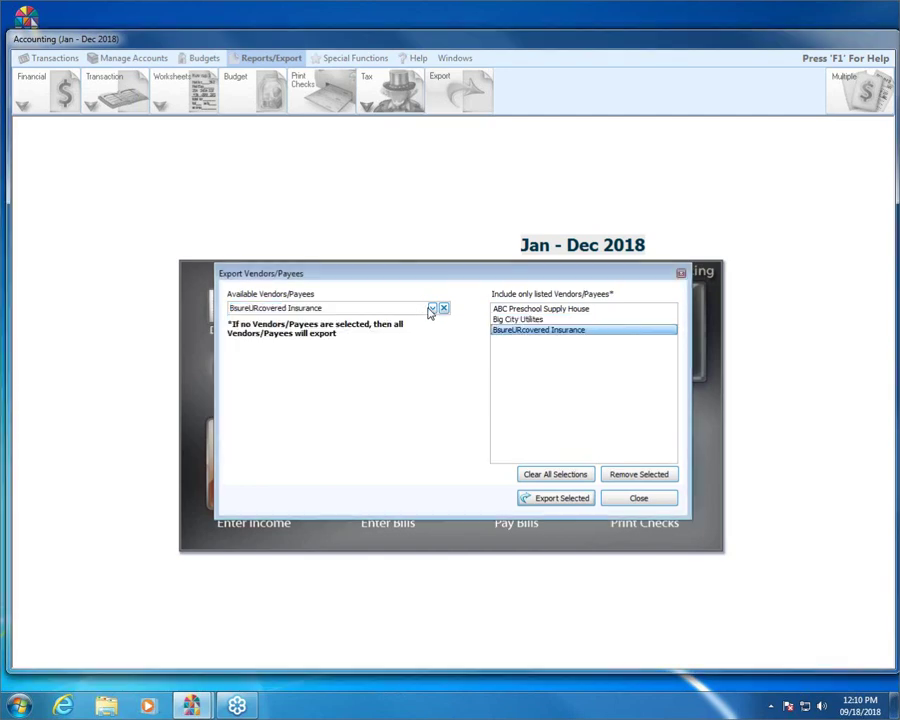
left_click(433, 308)
scroll(422, 427, "down", 2)
left_click(410, 397)
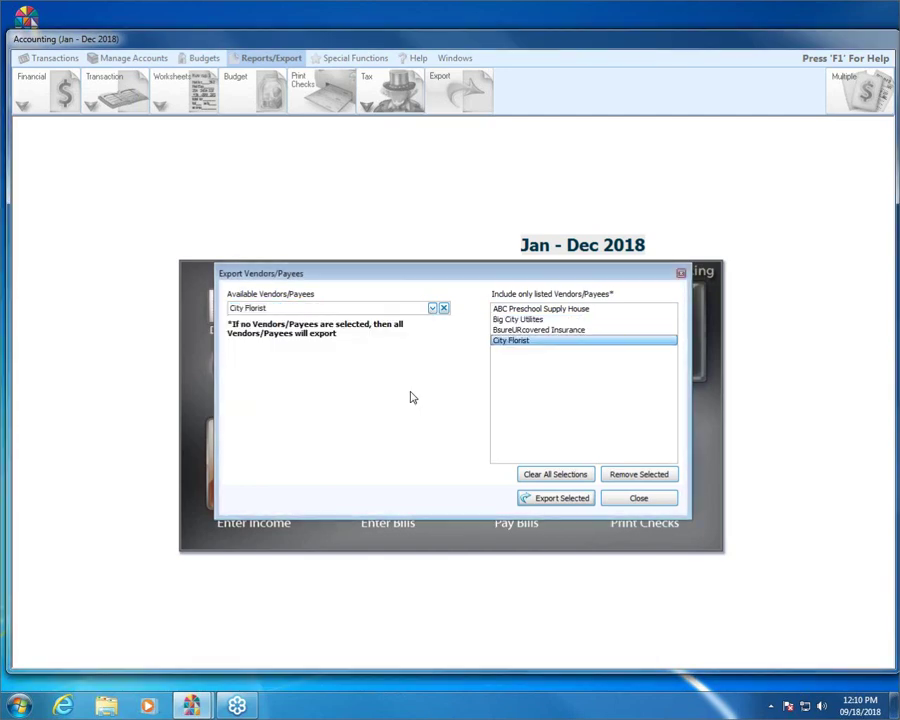
left_click(578, 479)
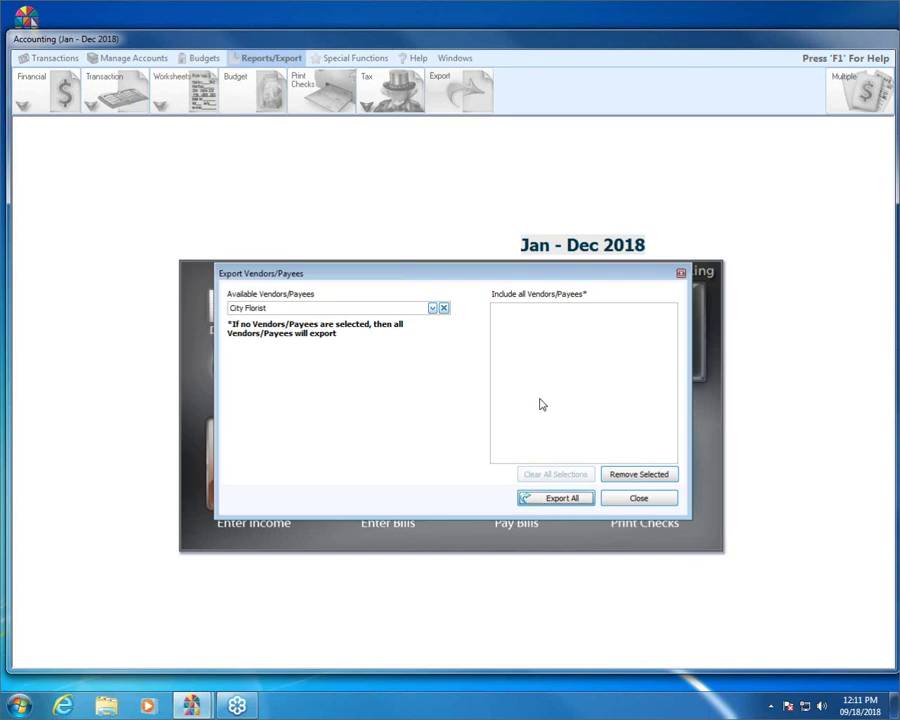
Step: Export all vendors/payees as a tab-separated text file named Document in the Documents library, replacing the existing file, and open it
left_click(585, 500)
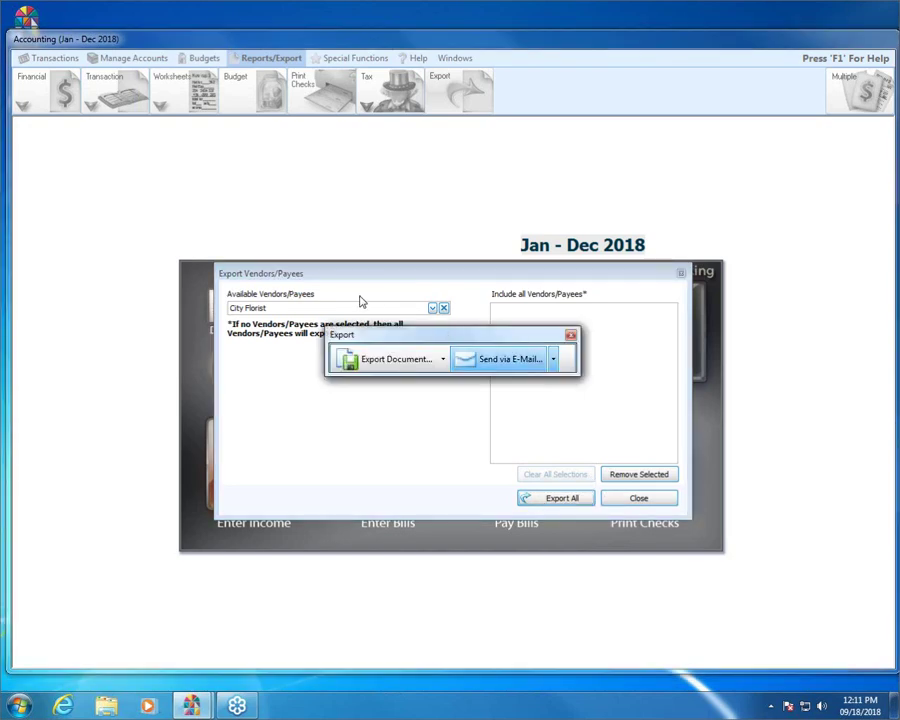
left_click(442, 362)
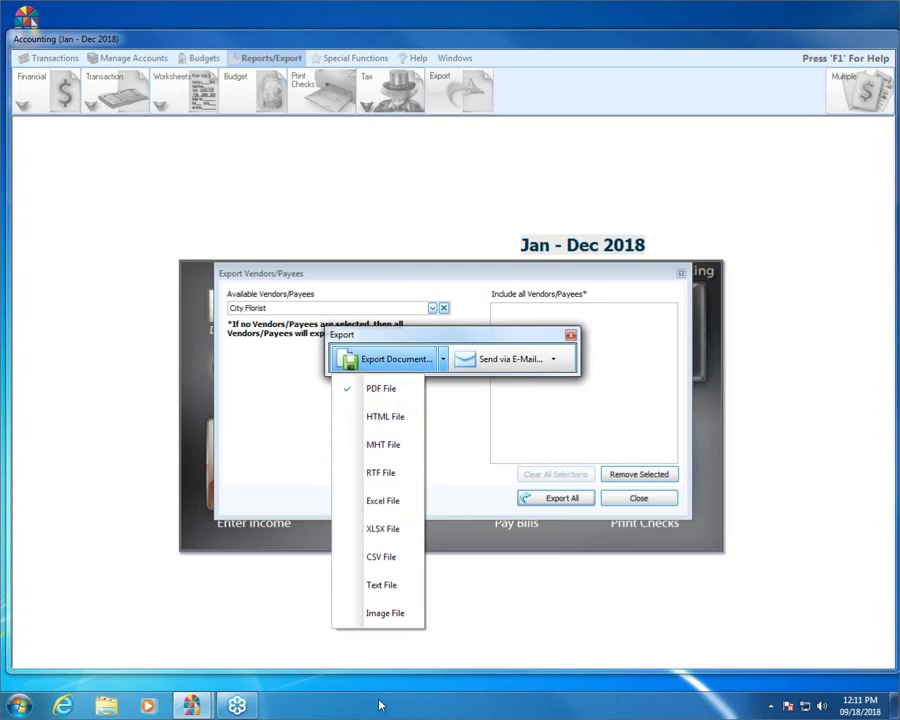
left_click(380, 594)
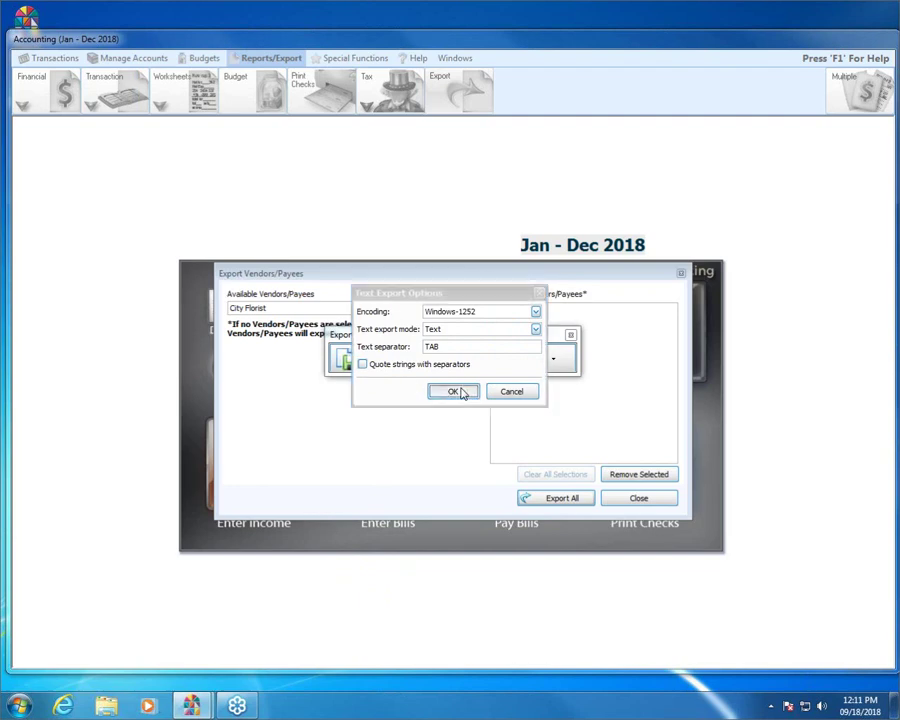
left_click(460, 391)
left_click(547, 538)
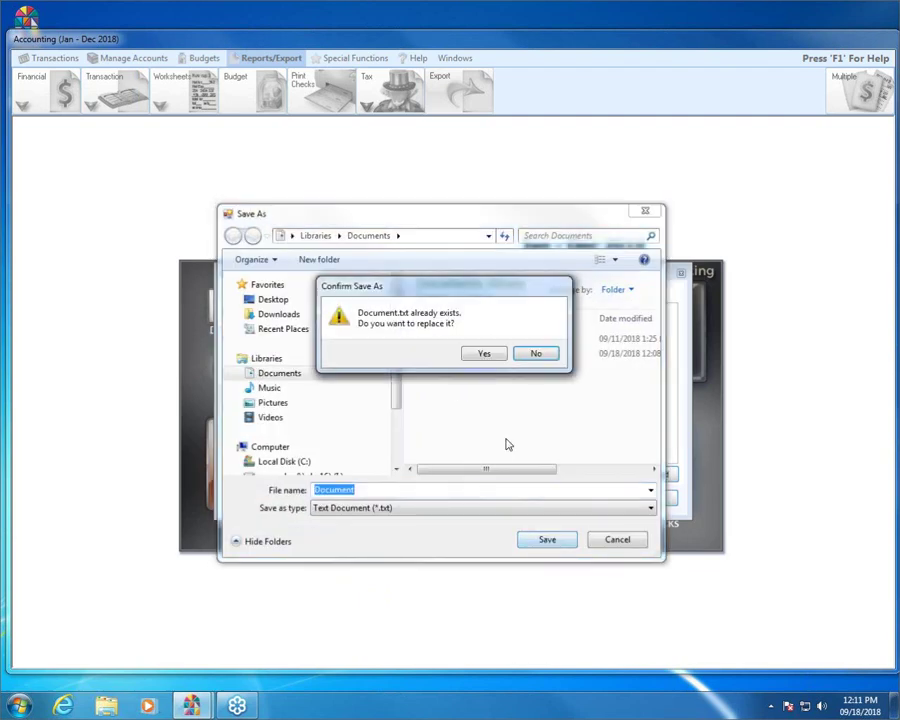
left_click(483, 355)
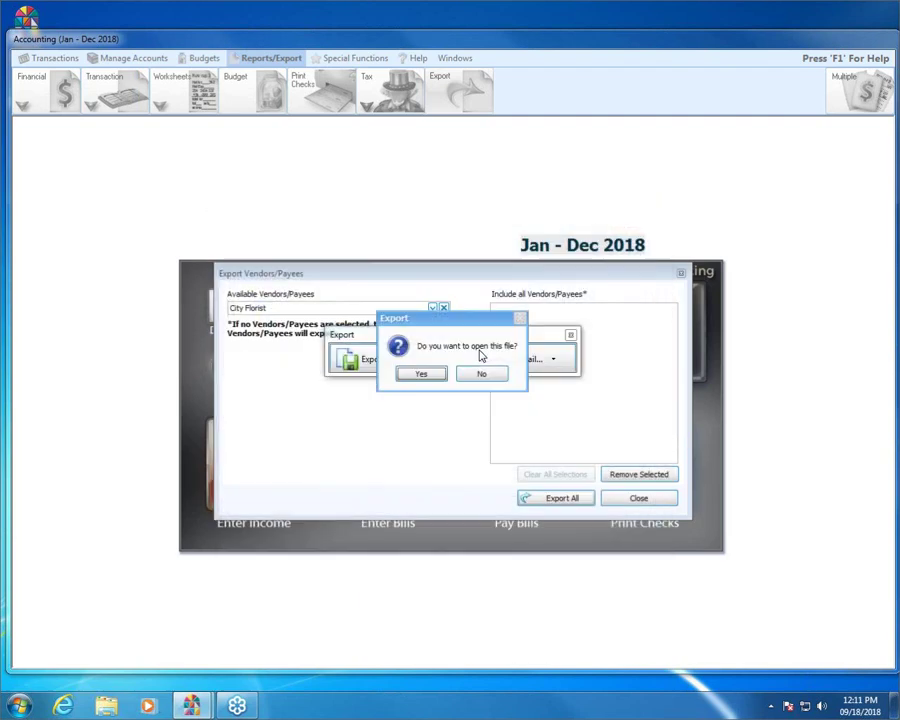
left_click(420, 374)
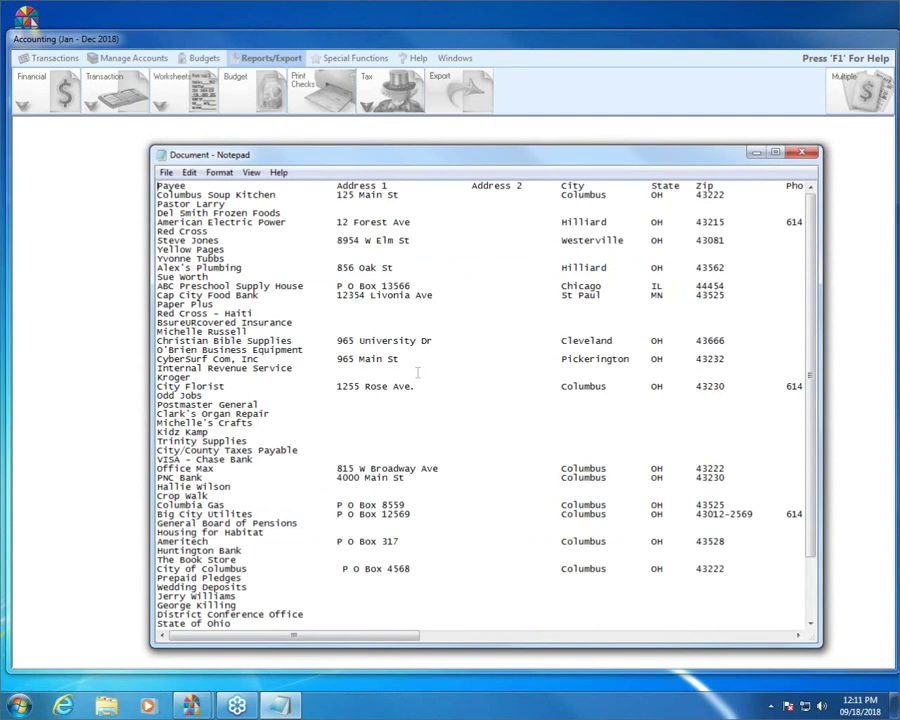
Step: Examine the exported payee address, phone, tax ID, date, payment and fax columns in maximized Notepad, and close the file and vendor export windows
left_click(775, 152)
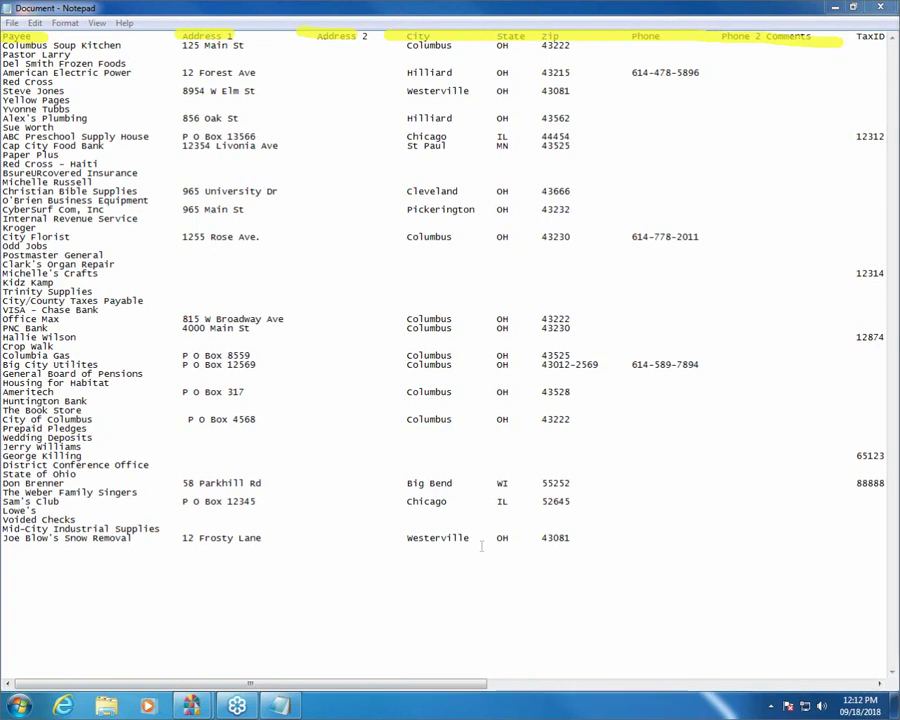
left_click_drag(292, 688, 492, 679)
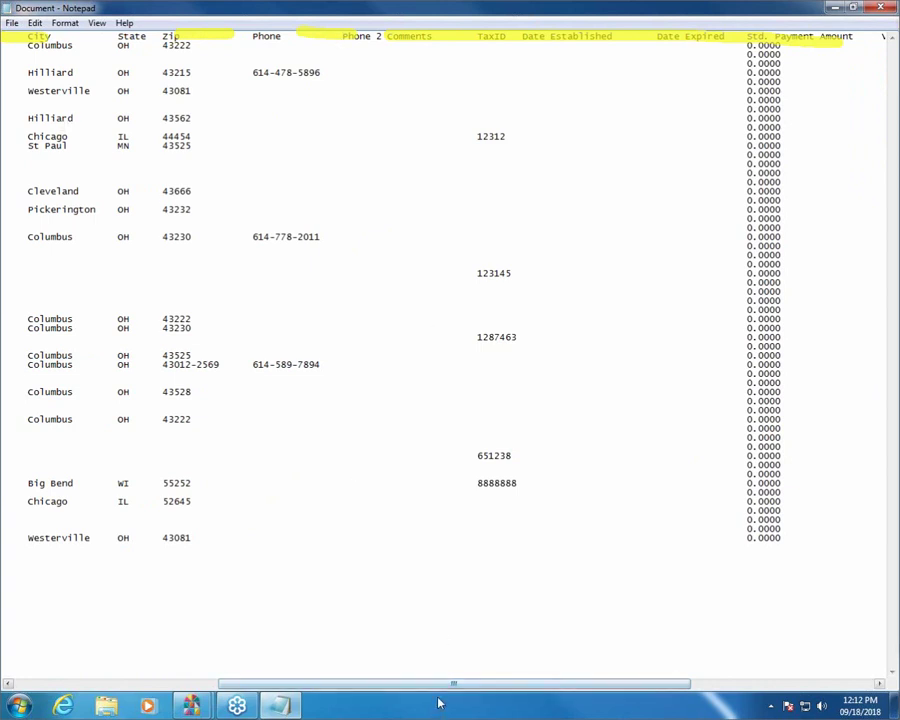
left_click_drag(446, 683, 555, 683)
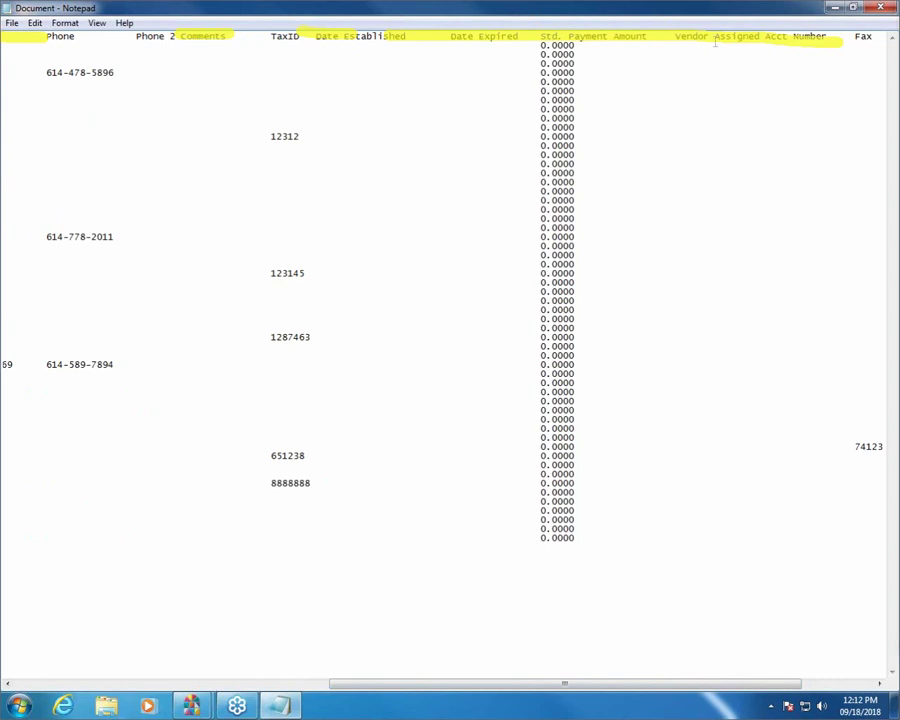
left_click_drag(383, 681, 486, 688)
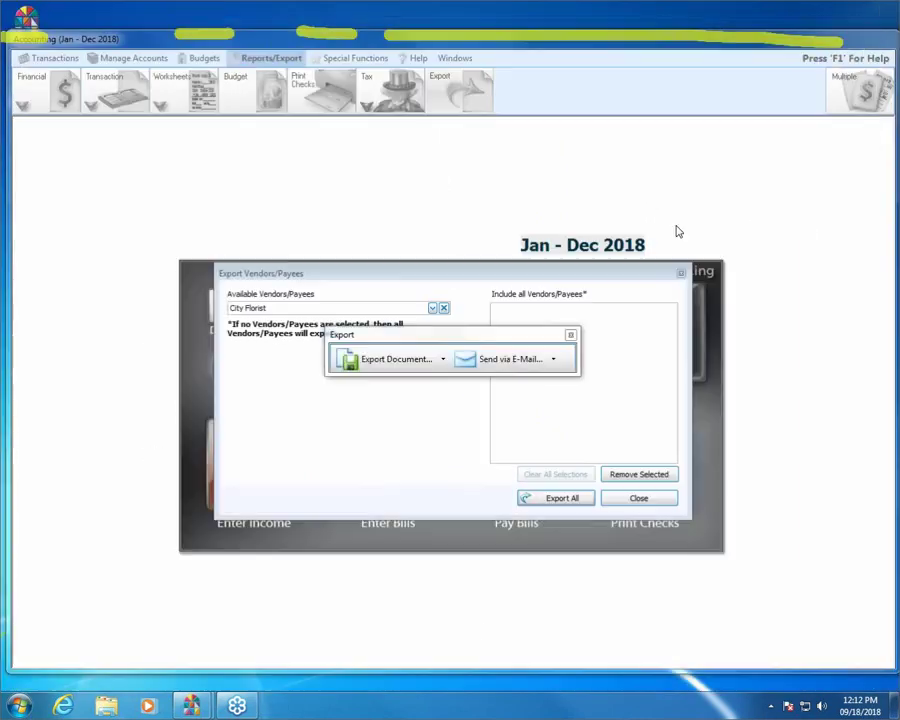
left_click(570, 335)
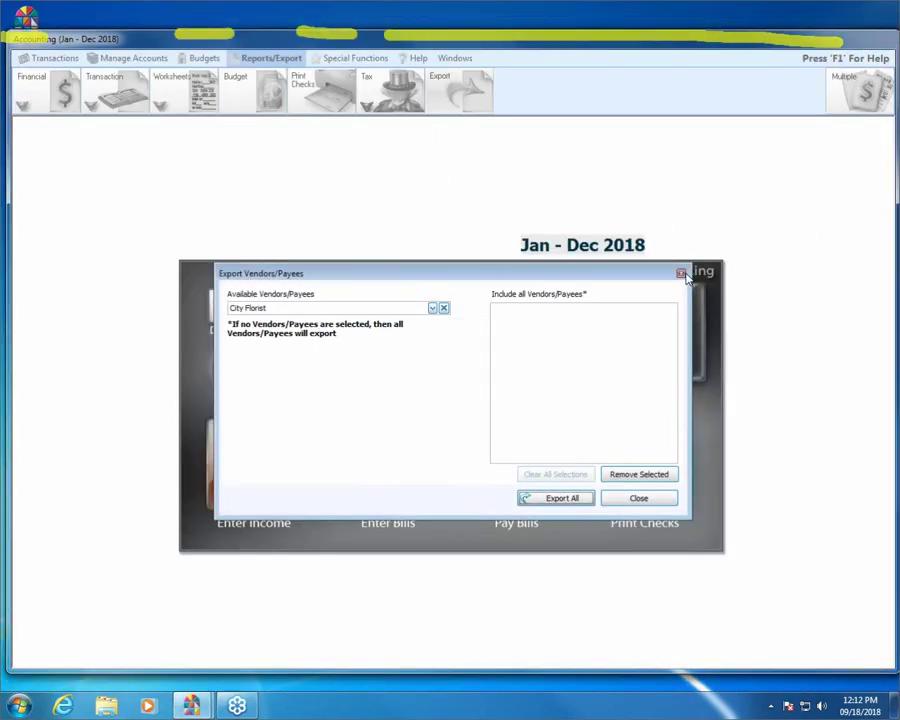
left_click(681, 274)
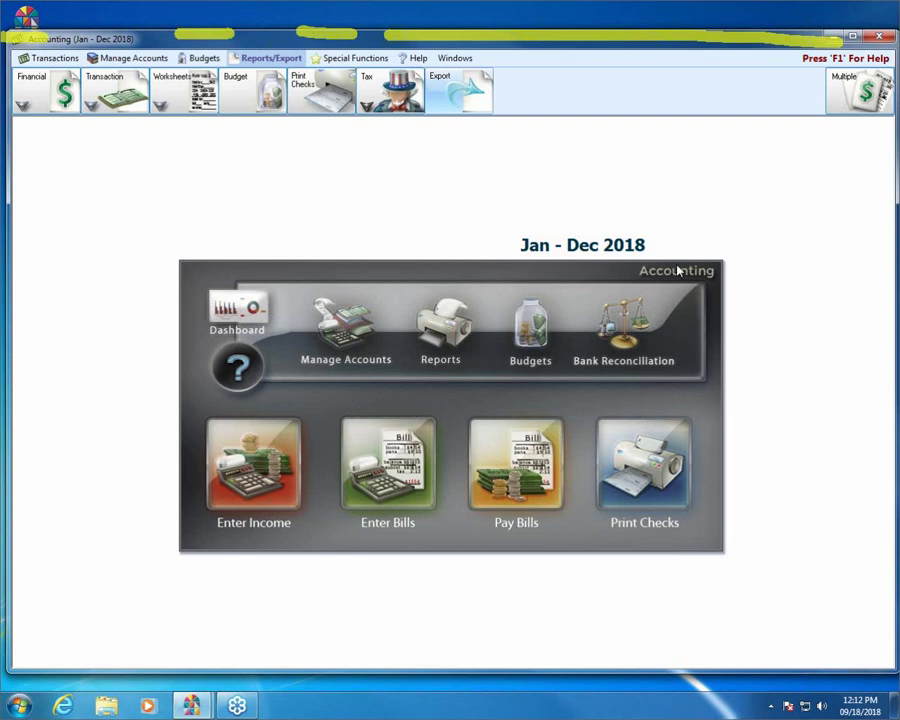
Step: Open the chart of accounts, expand Accounts Payable under Liability, and view the vendor/payee details of Big City Utilites
left_click(347, 330)
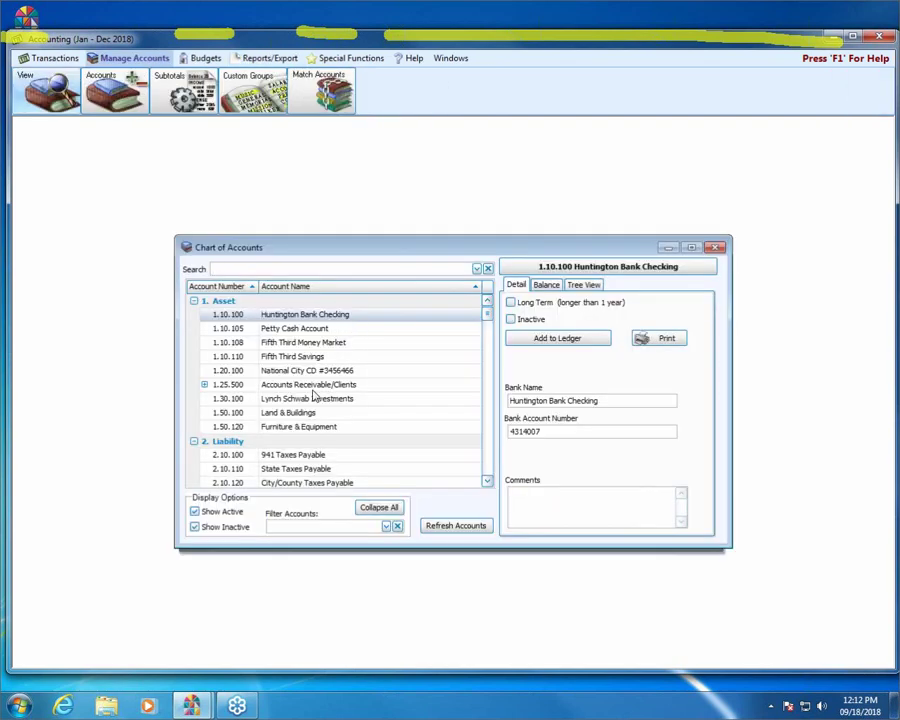
scroll(487, 481, "down", 7)
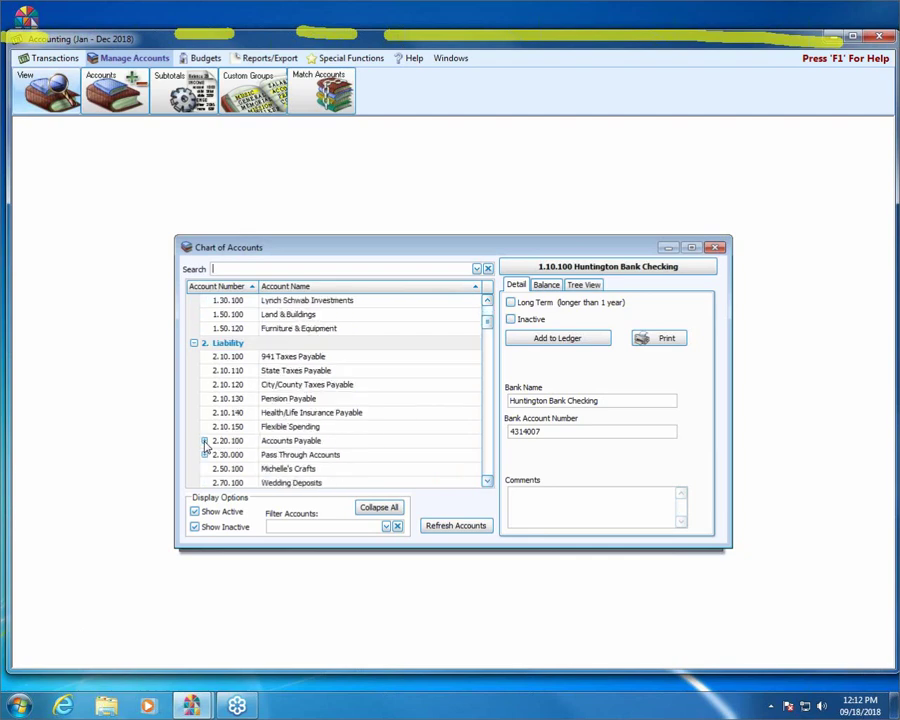
left_click(204, 440)
left_click(238, 386)
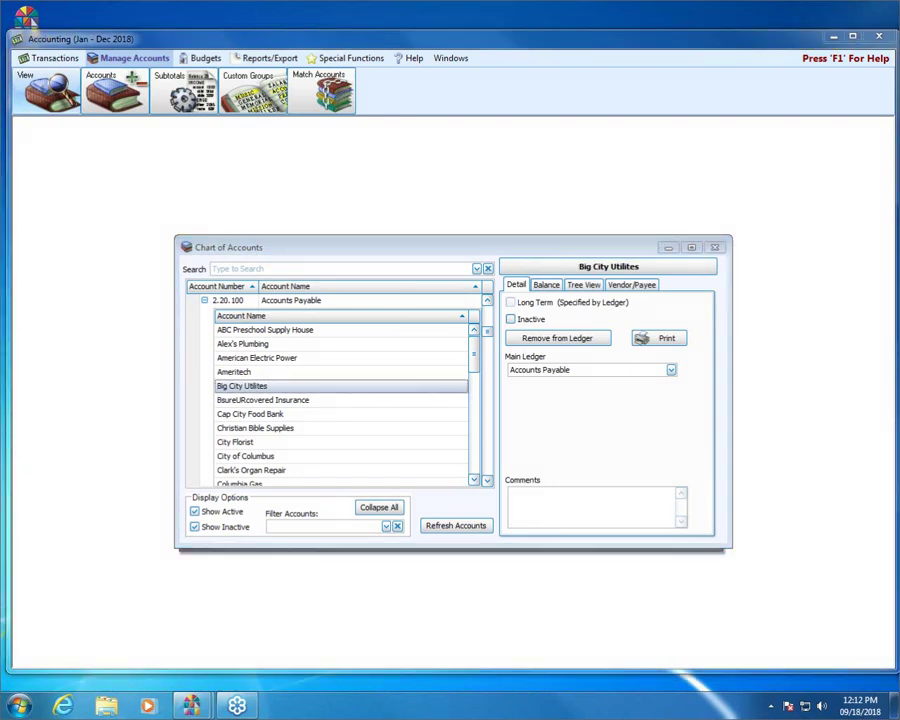
mouse_move(617, 281)
left_mouse_down()
mouse_move(567, 281)
mouse_move(656, 280)
left_mouse_up()
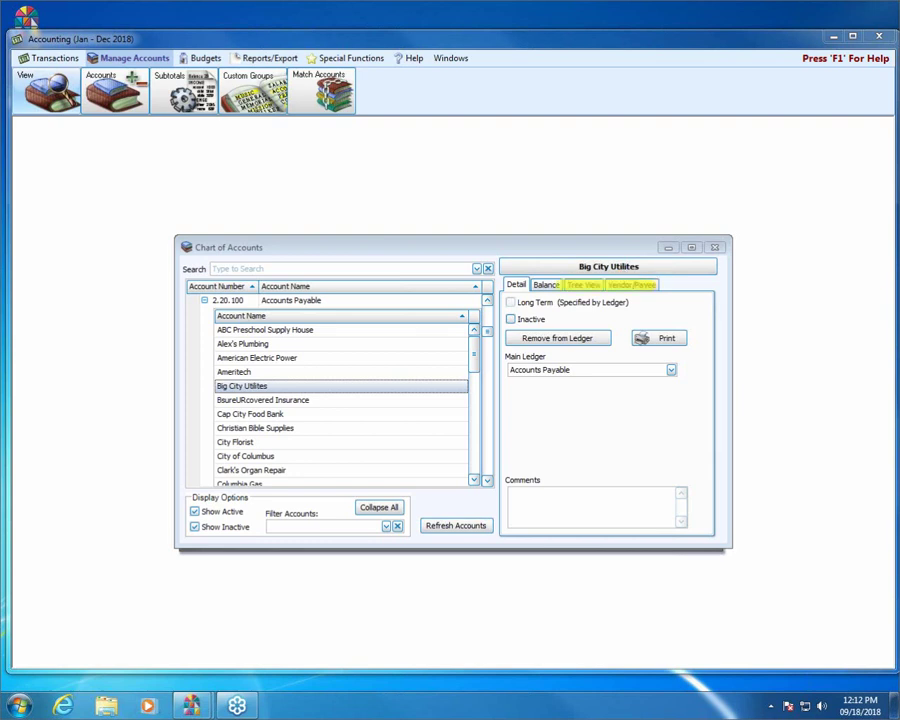
left_click(631, 285)
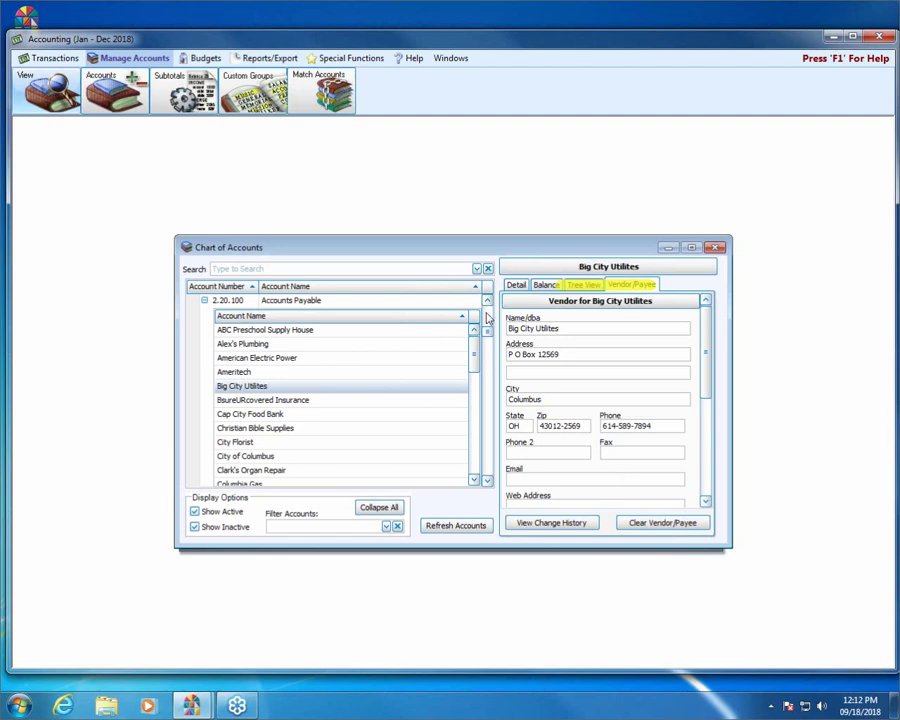
Step: Expand Accounts Receivable/Clients under Asset, examine all client fields of the second listed client, and close the chart of accounts
scroll(487, 321, "up", 1)
scroll(489, 305, "up", 5)
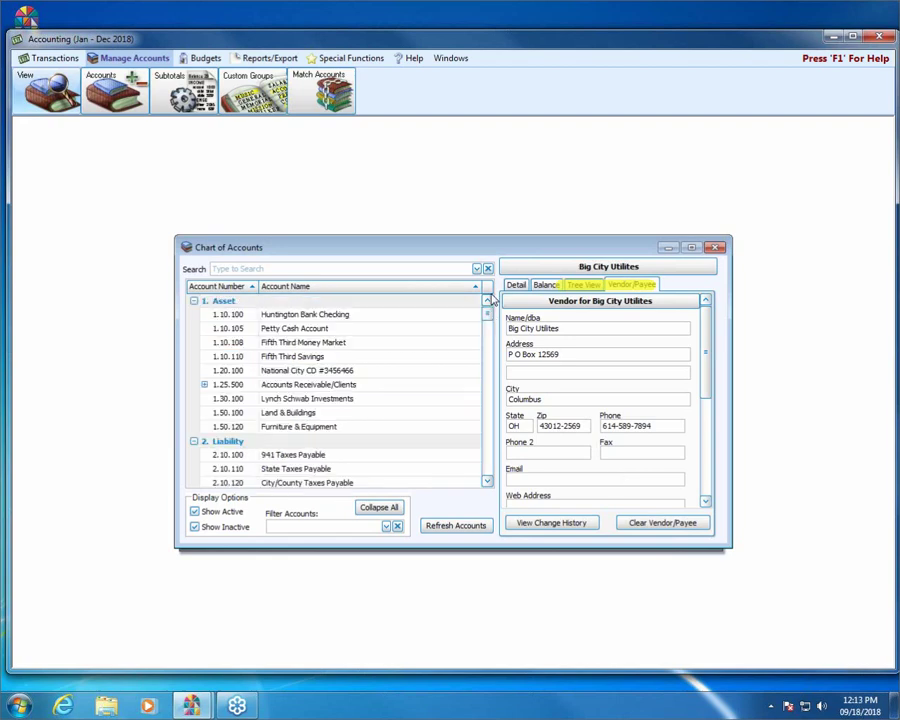
left_click(205, 388)
left_click(204, 386)
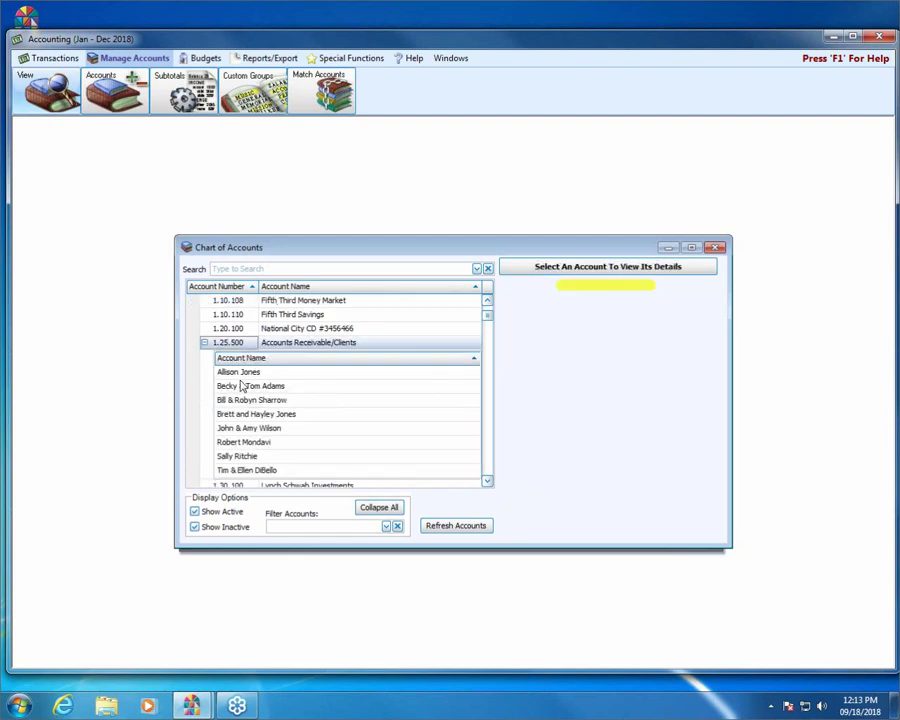
left_click(241, 374)
left_click(248, 386)
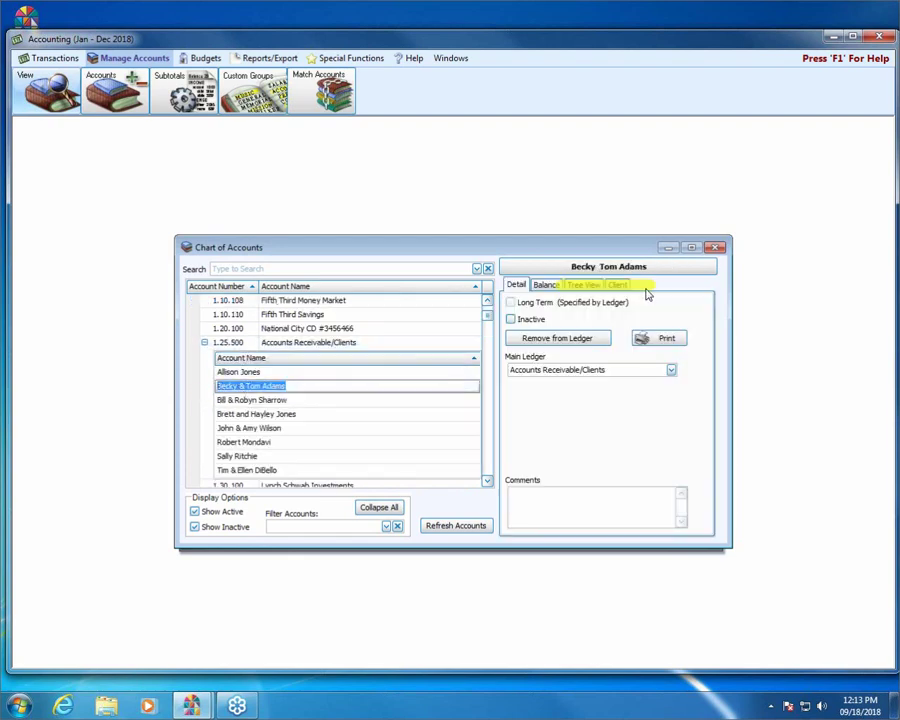
left_click(617, 286)
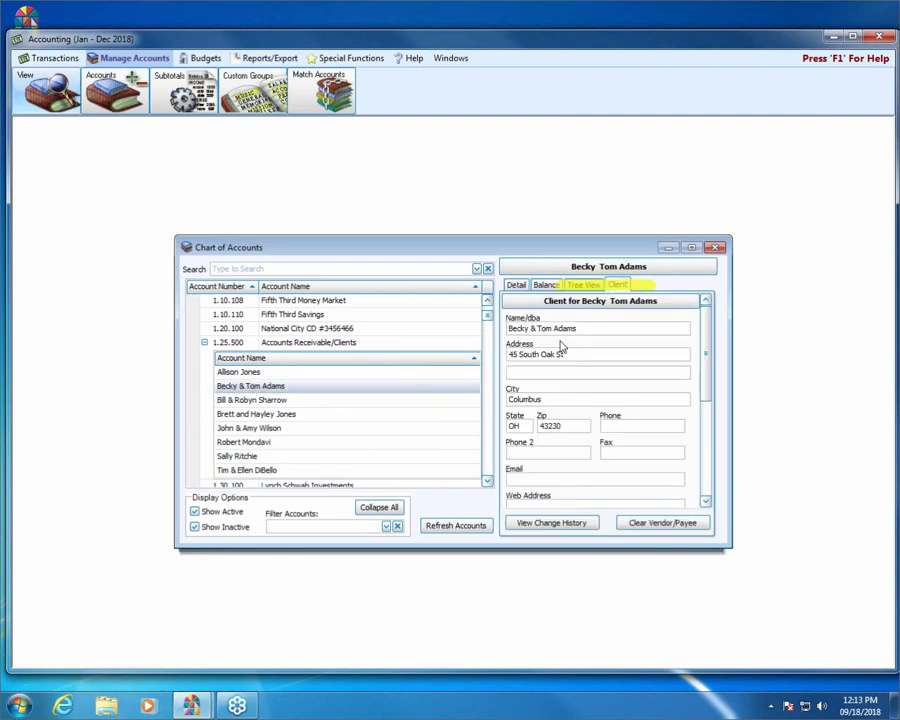
left_click_drag(710, 352, 706, 411)
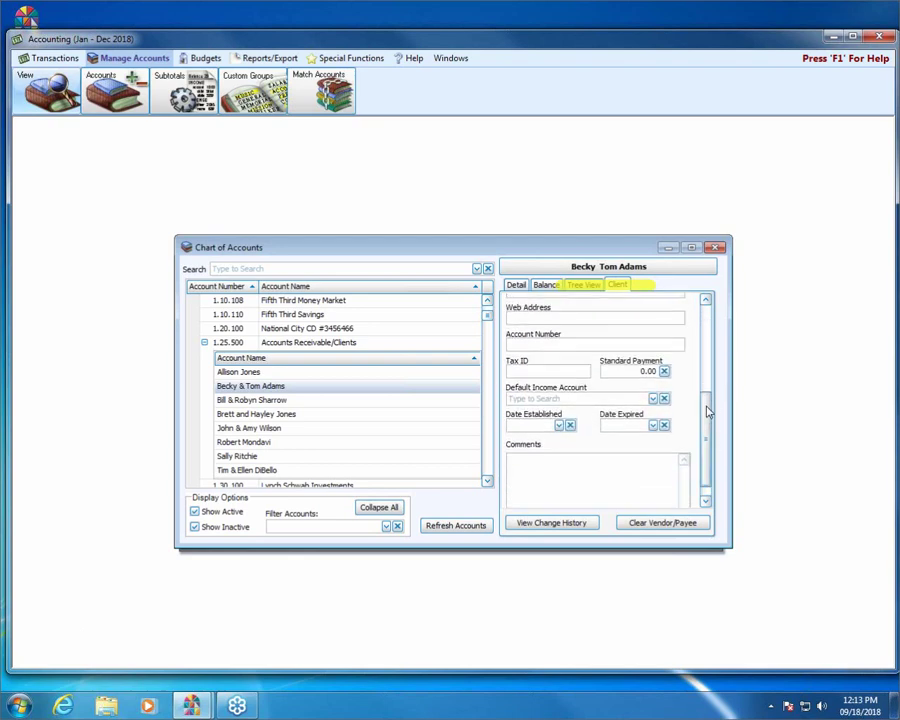
left_click(714, 248)
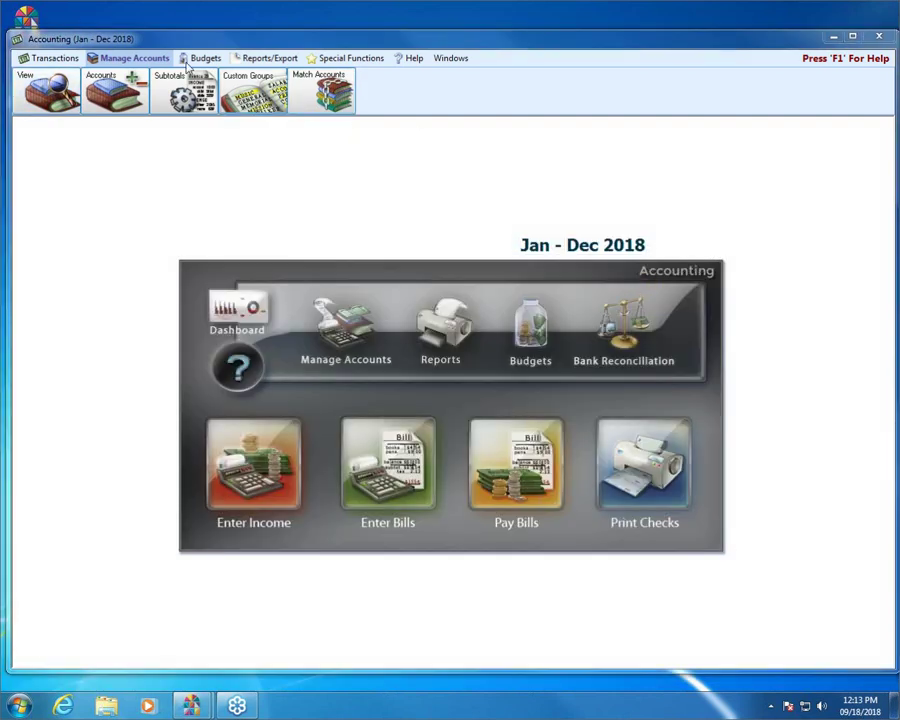
Step: Open the Accounts Receivable export for AR/Clients
left_click(240, 60)
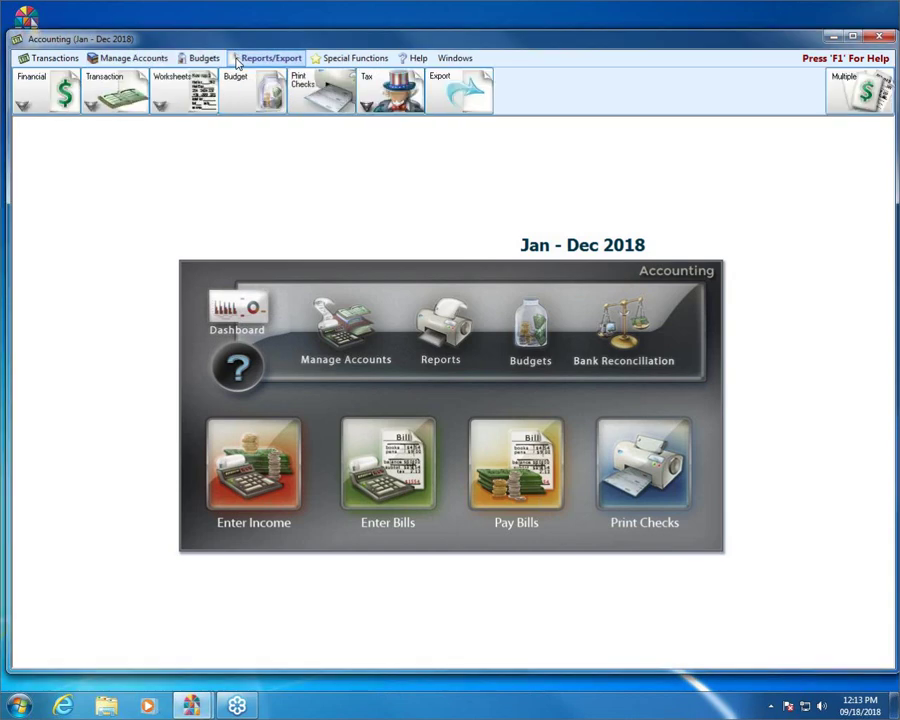
left_click(459, 90)
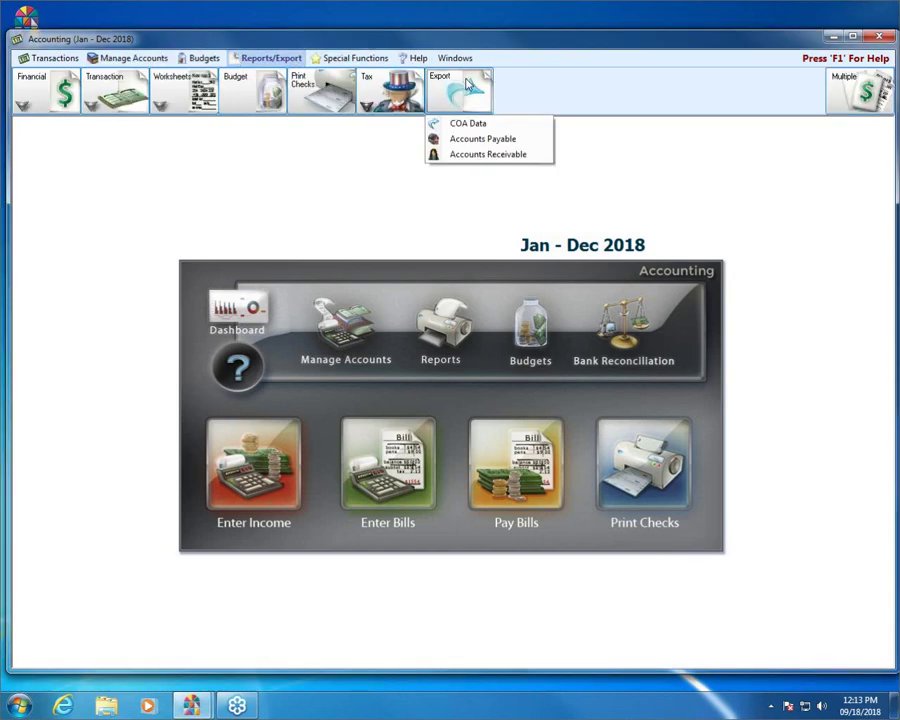
left_click(479, 155)
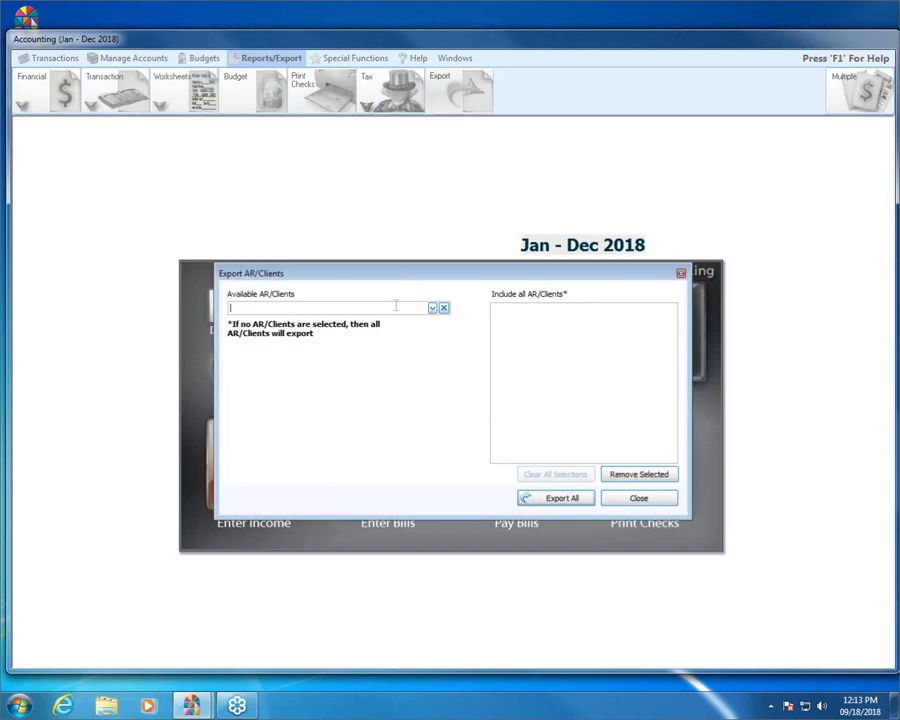
Step: Export all AR/Clients as a comma-separated CSV file named Document, replacing the existing file, view it in Notepad and close it
left_click(573, 499)
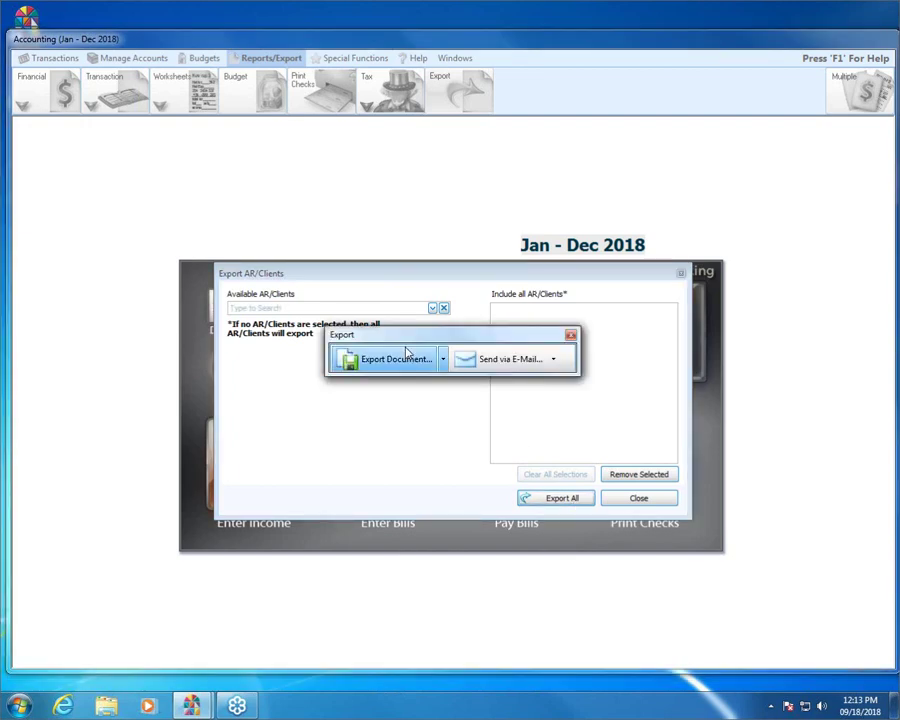
left_click(444, 359)
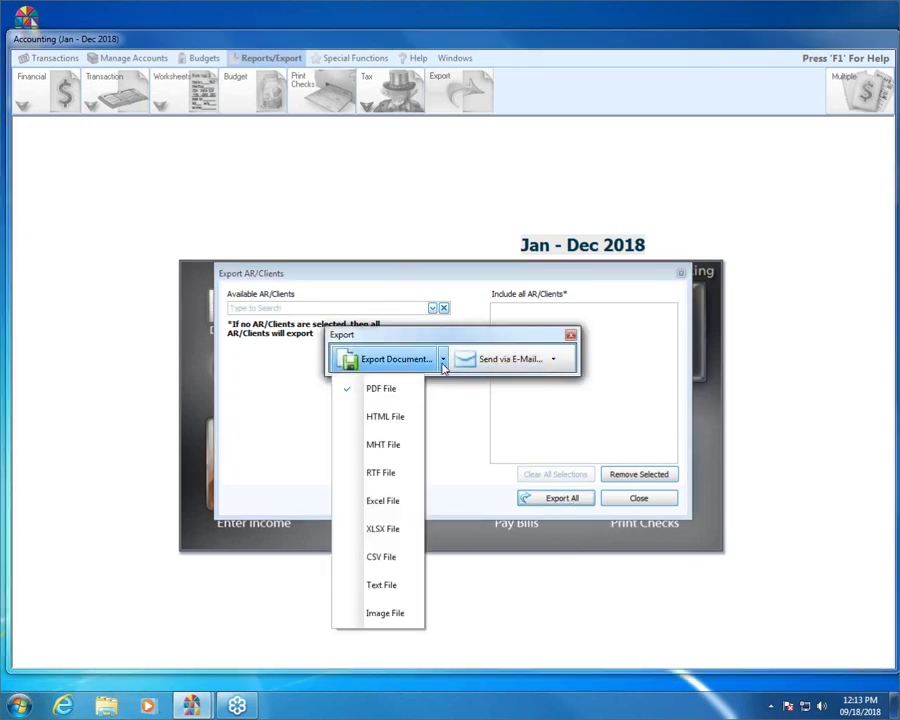
left_click(381, 560)
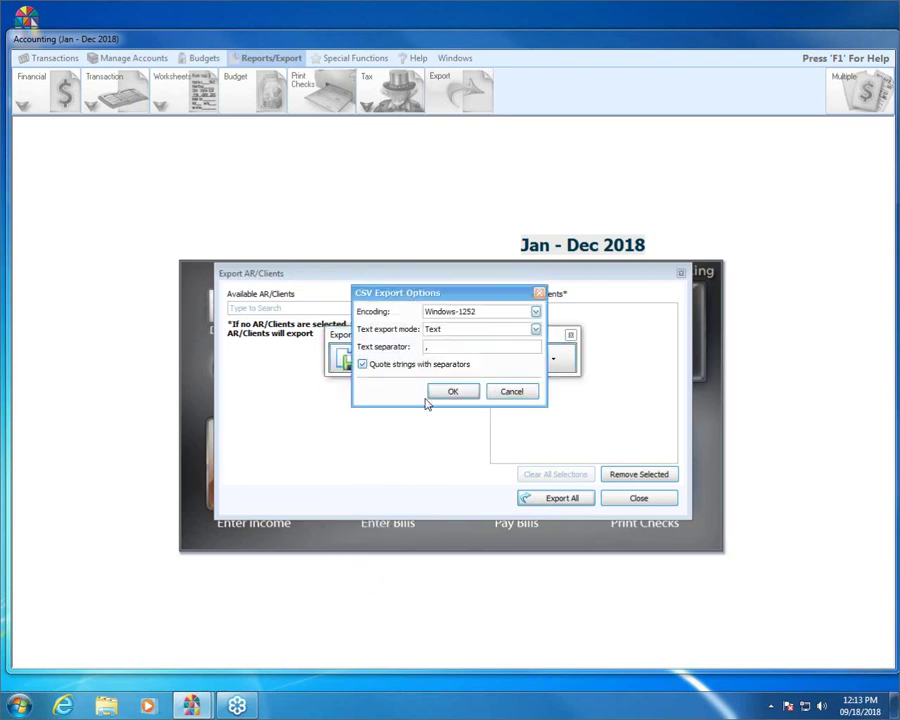
left_click(503, 396)
left_click(442, 360)
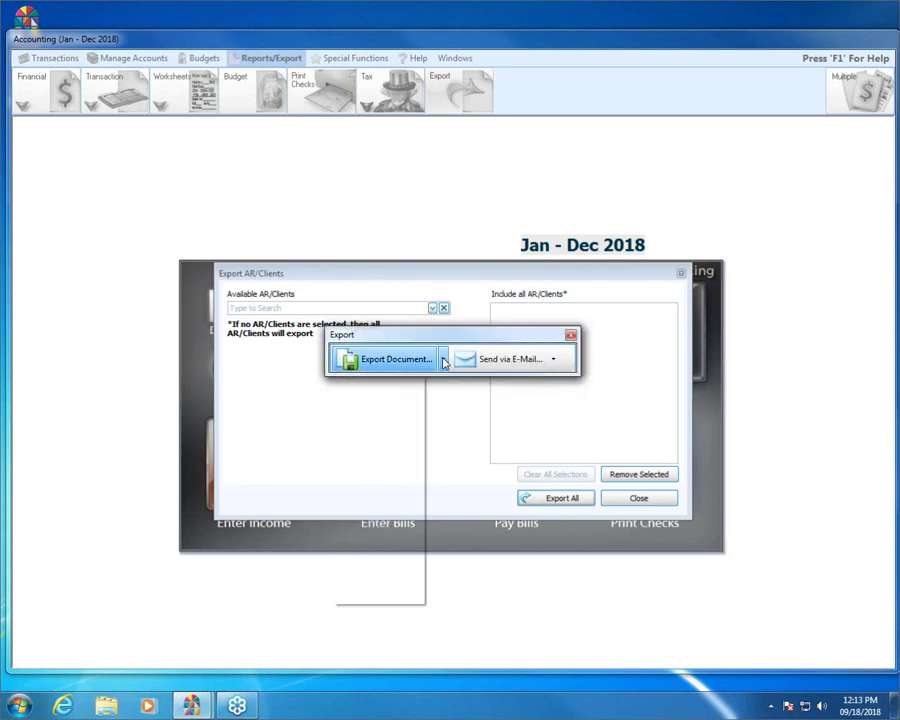
left_click(367, 566)
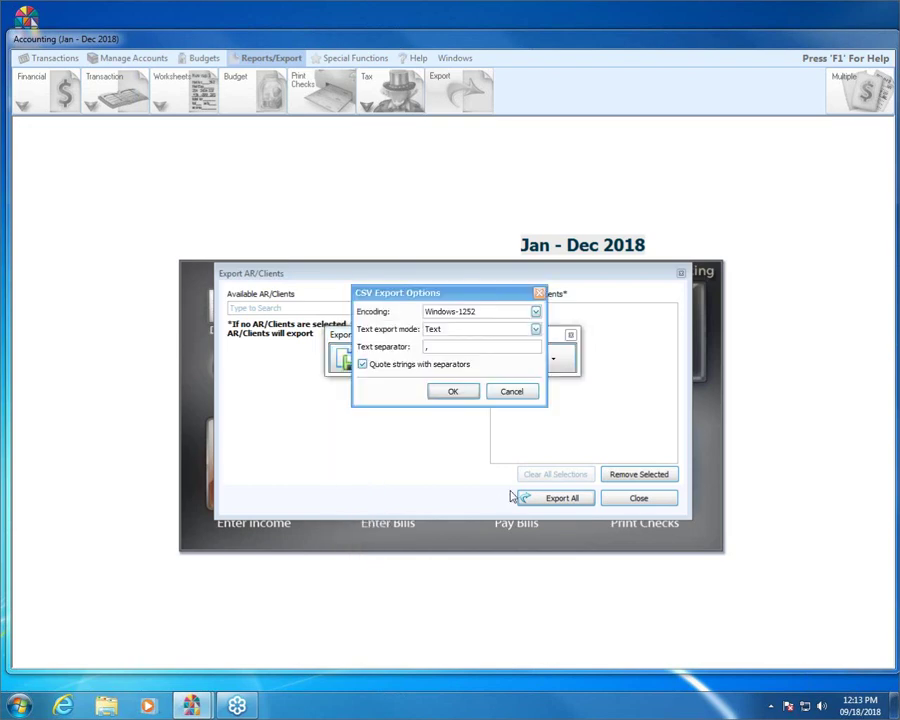
left_click(464, 392)
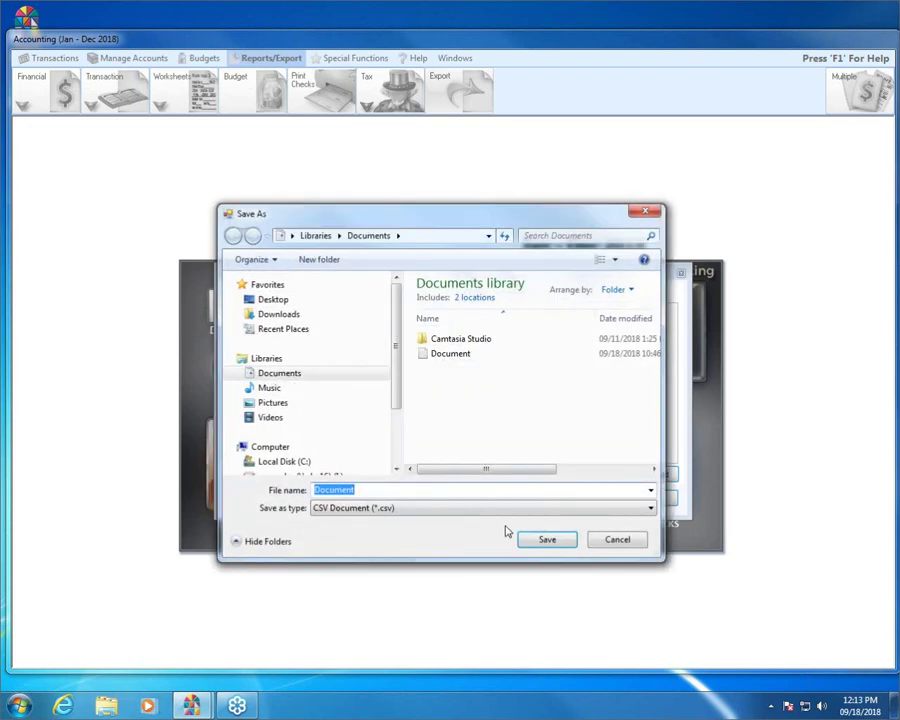
left_click(522, 539)
left_click(463, 356)
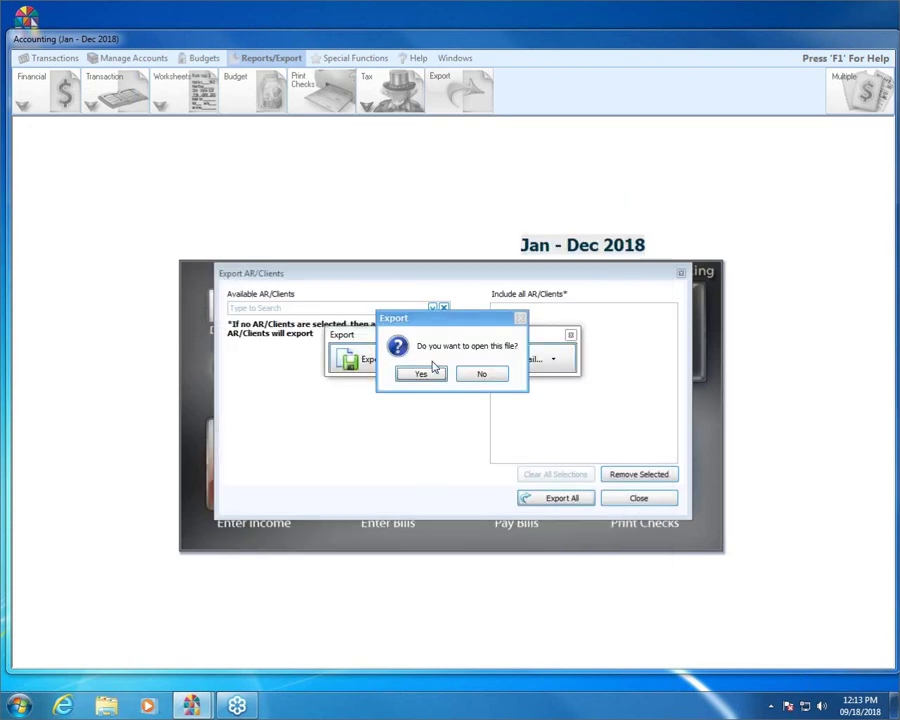
left_click(424, 372)
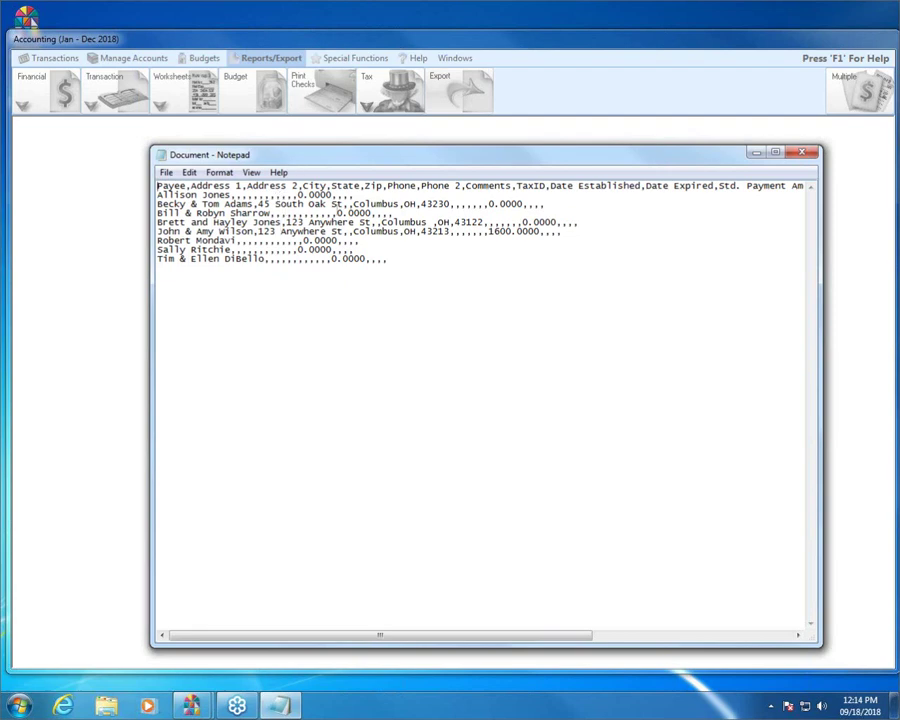
left_click(802, 152)
Step: Export all AR/Clients as the text file Document, replacing the existing one, view it in Notepad, and close the file and export windows
left_click(443, 359)
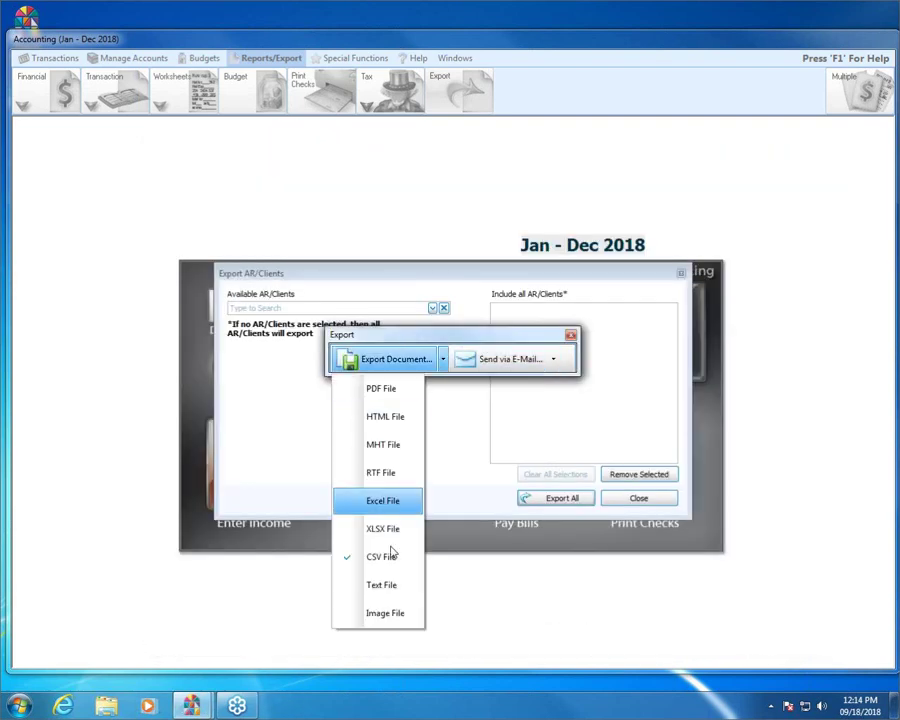
left_click(380, 588)
left_click(452, 390)
left_click(525, 546)
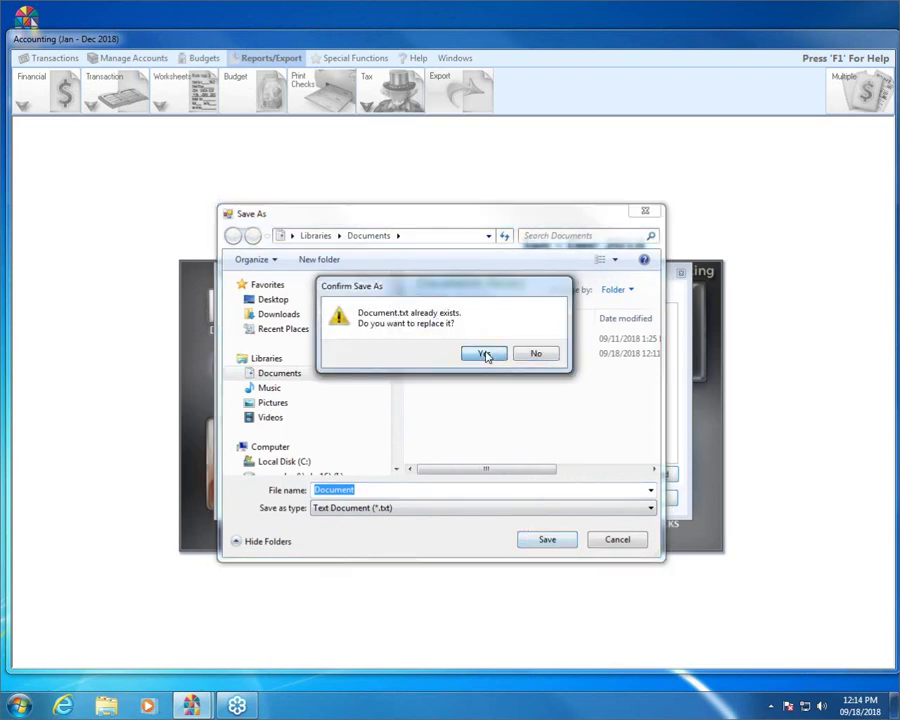
left_click(487, 354)
left_click(421, 374)
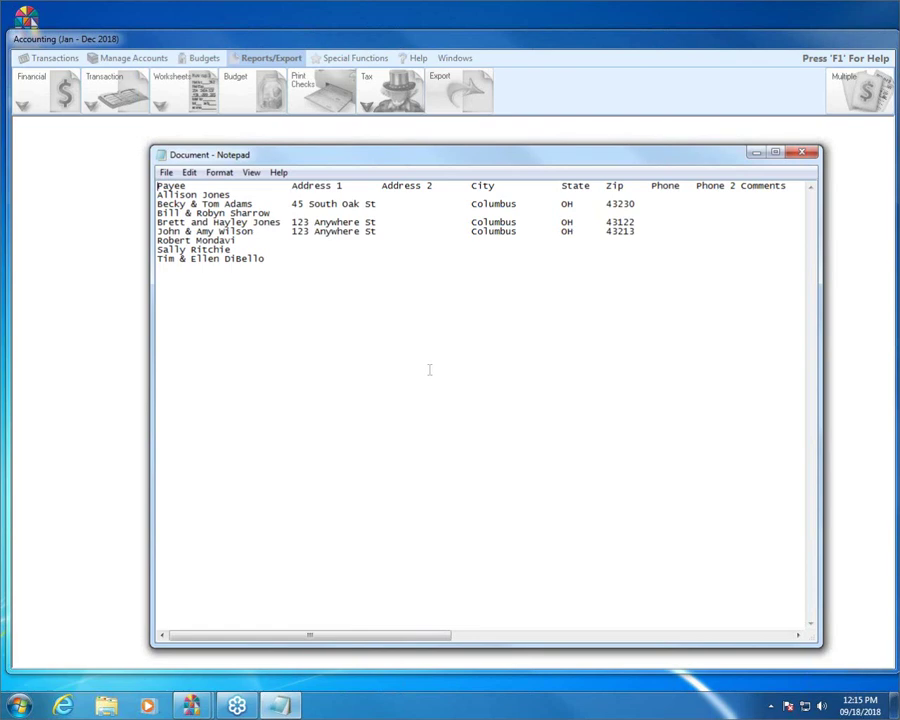
left_click(800, 156)
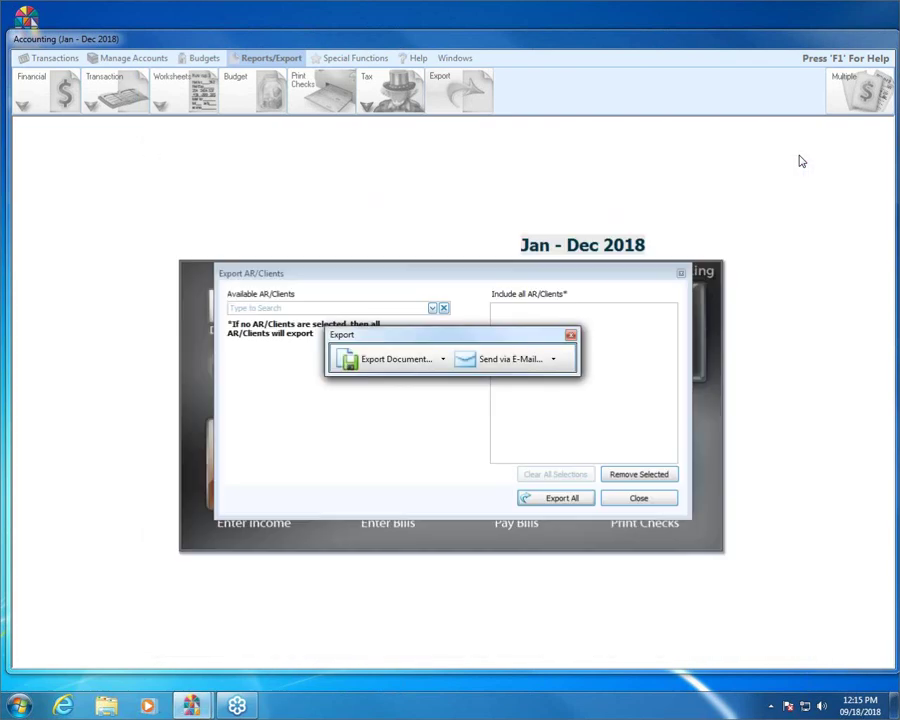
left_click(570, 334)
left_click(680, 274)
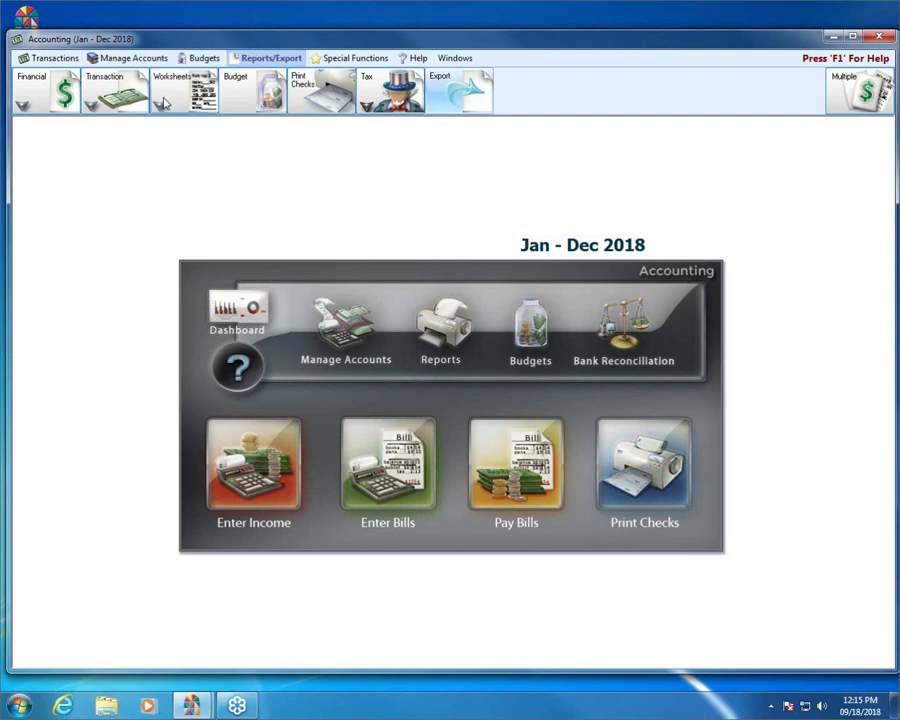
Step: View the options of the Balance Sheet financial report, including its export choice, and close the report window
left_click(25, 101)
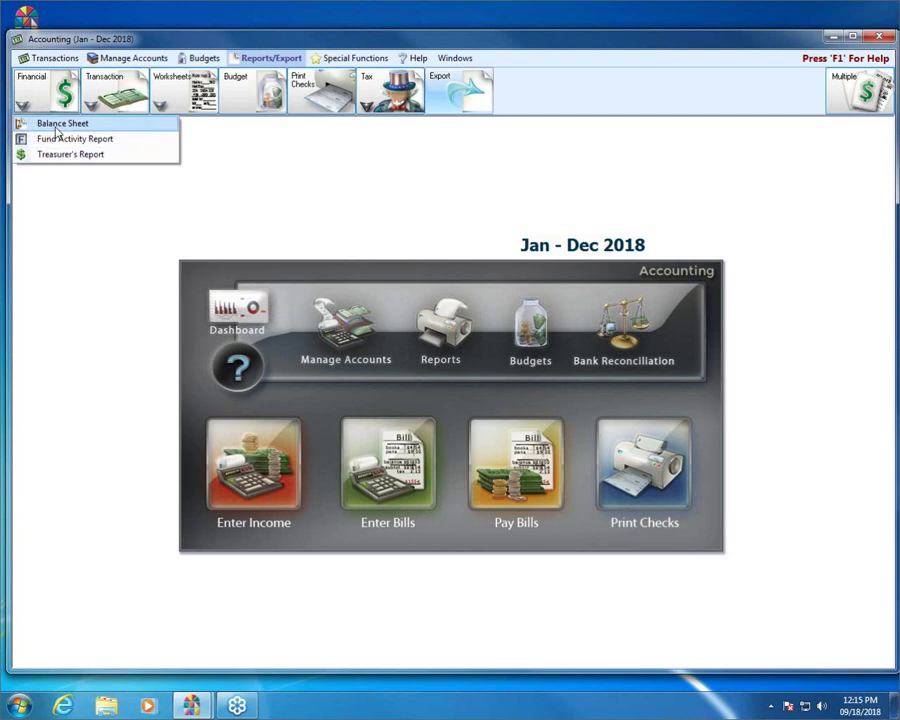
left_click(57, 129)
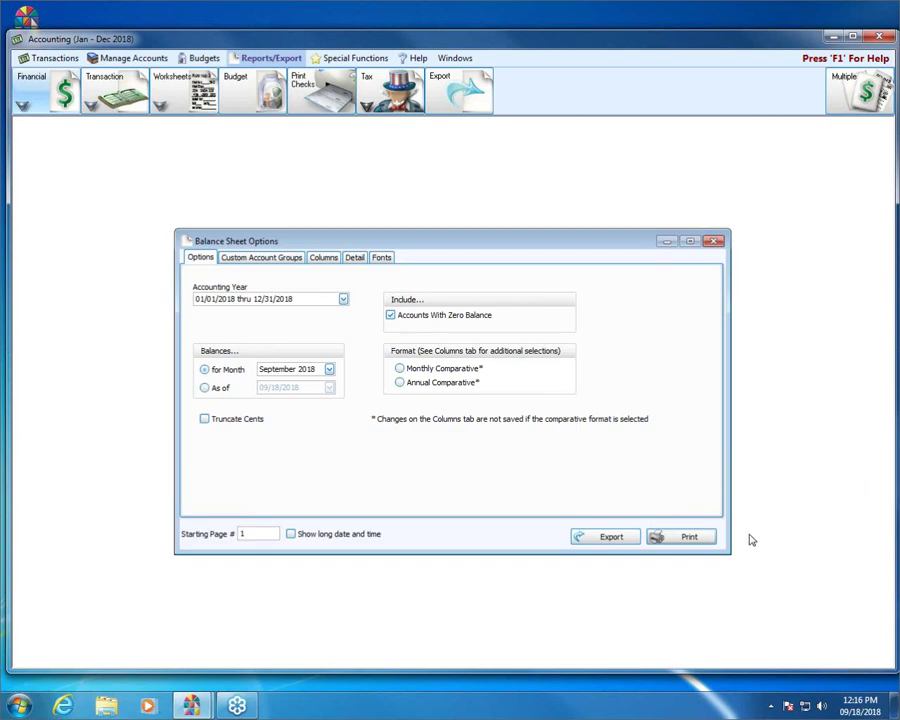
left_click(714, 243)
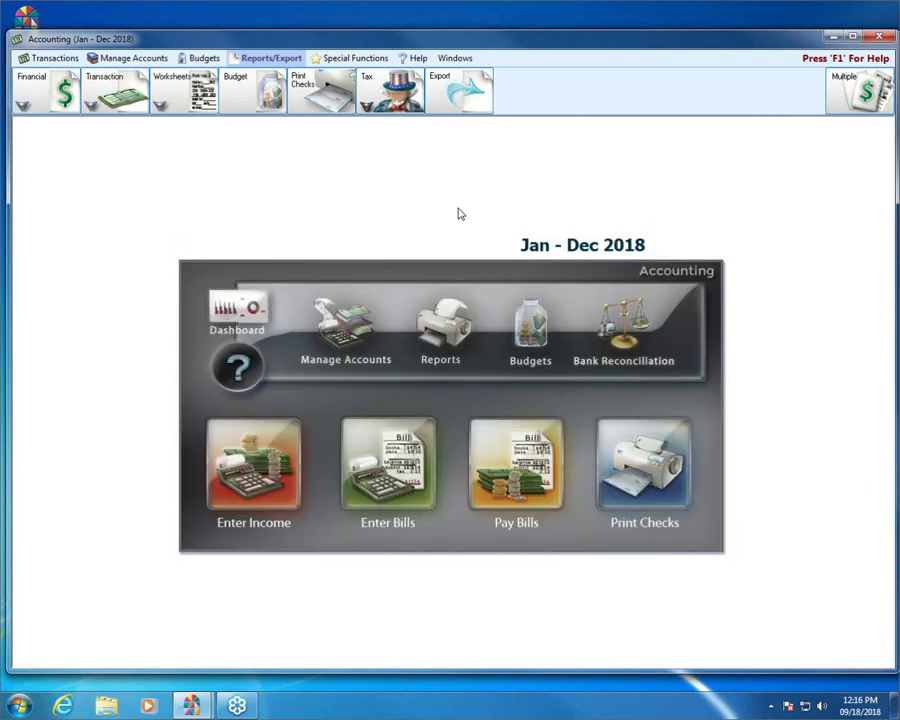
Step: Open the COA data export, view the available accounting years, and close the export without changing the year
left_click(476, 92)
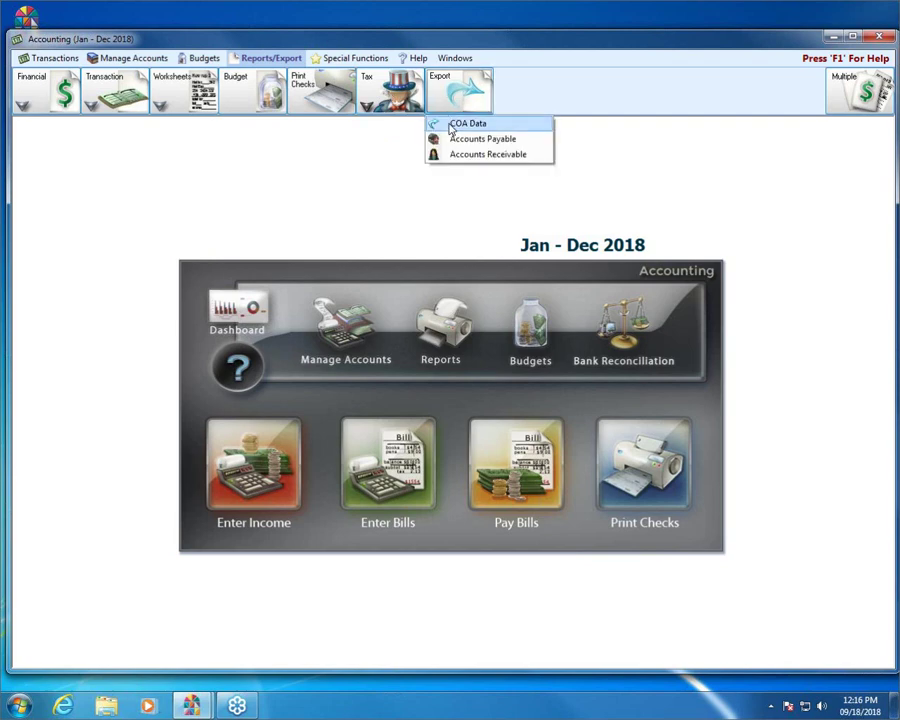
left_click(452, 123)
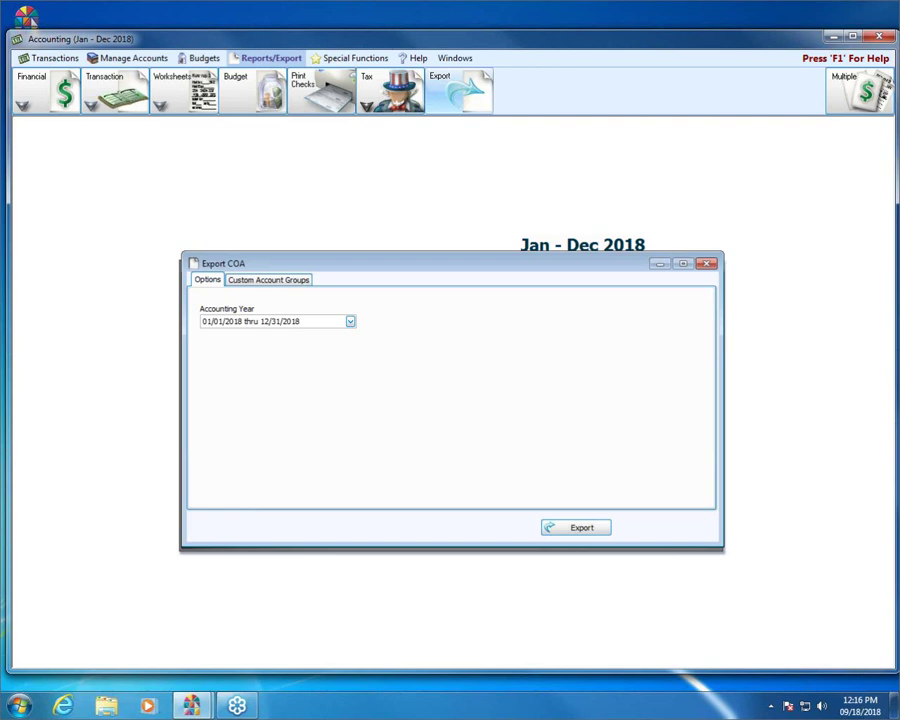
left_click(351, 322)
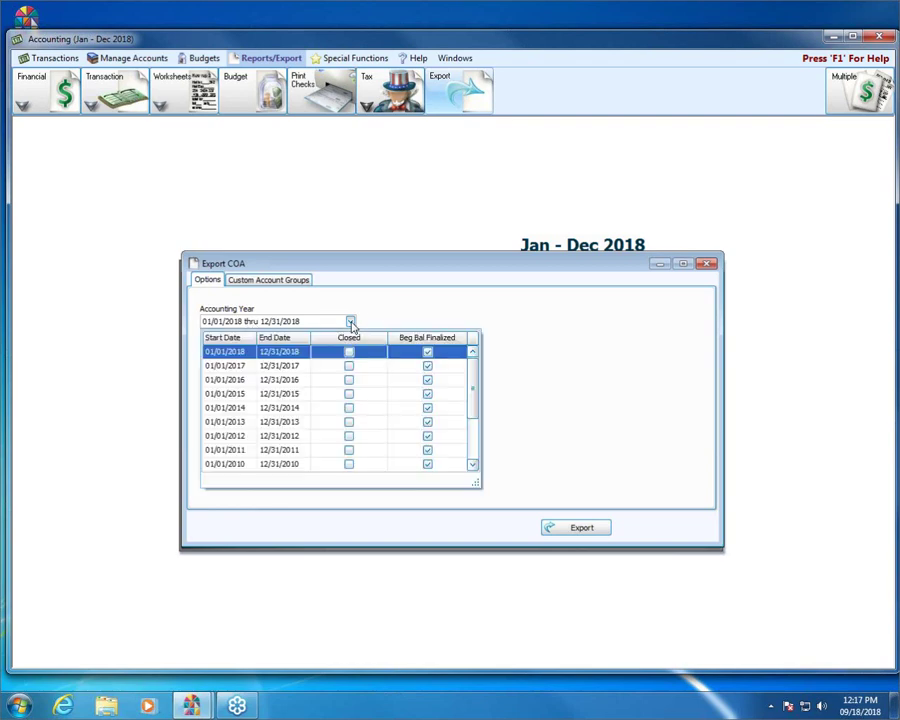
left_click(441, 292)
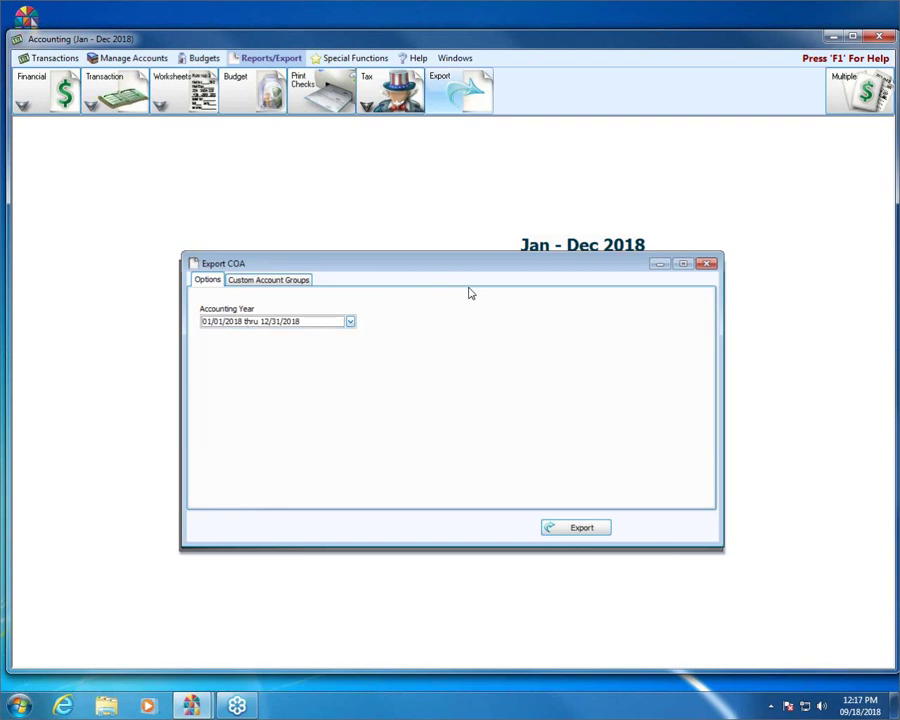
left_click(708, 264)
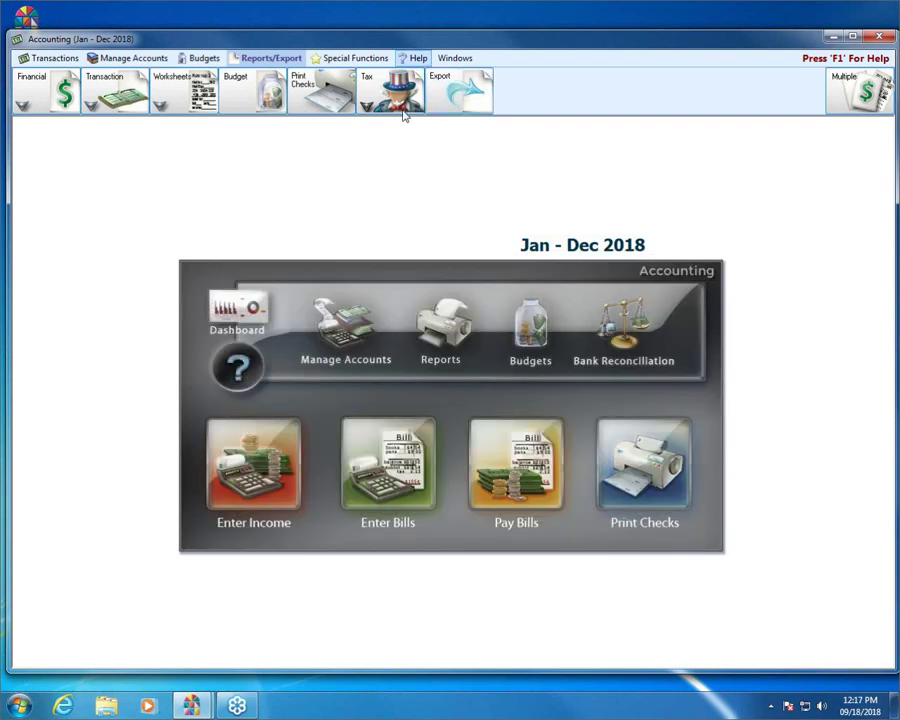
Step: Review the Accounts Payable export window for vendors/payees and close it without exporting
left_click(455, 95)
left_click(470, 138)
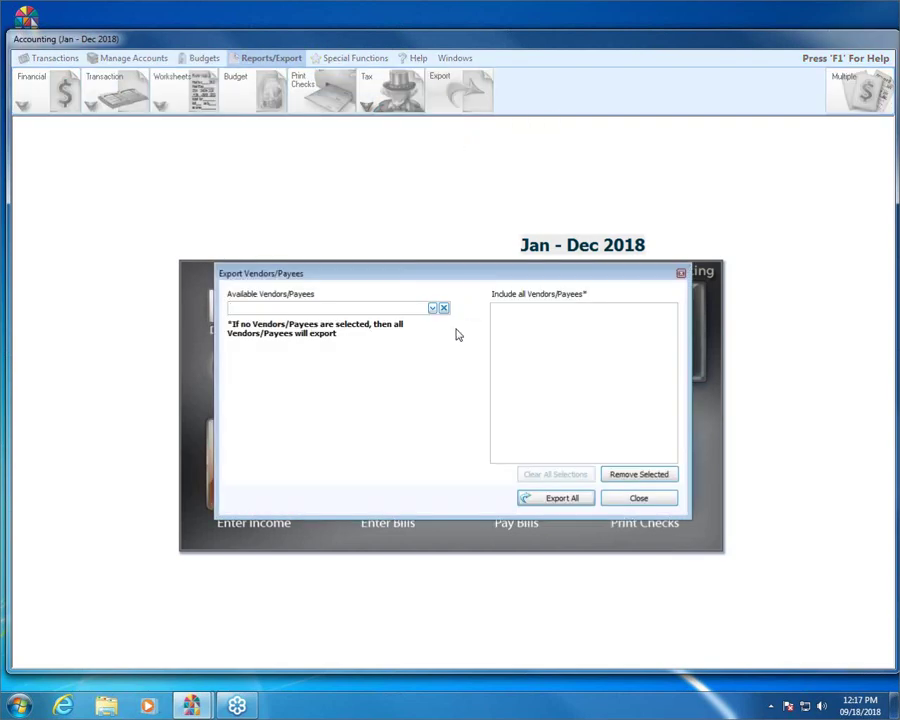
left_click(638, 498)
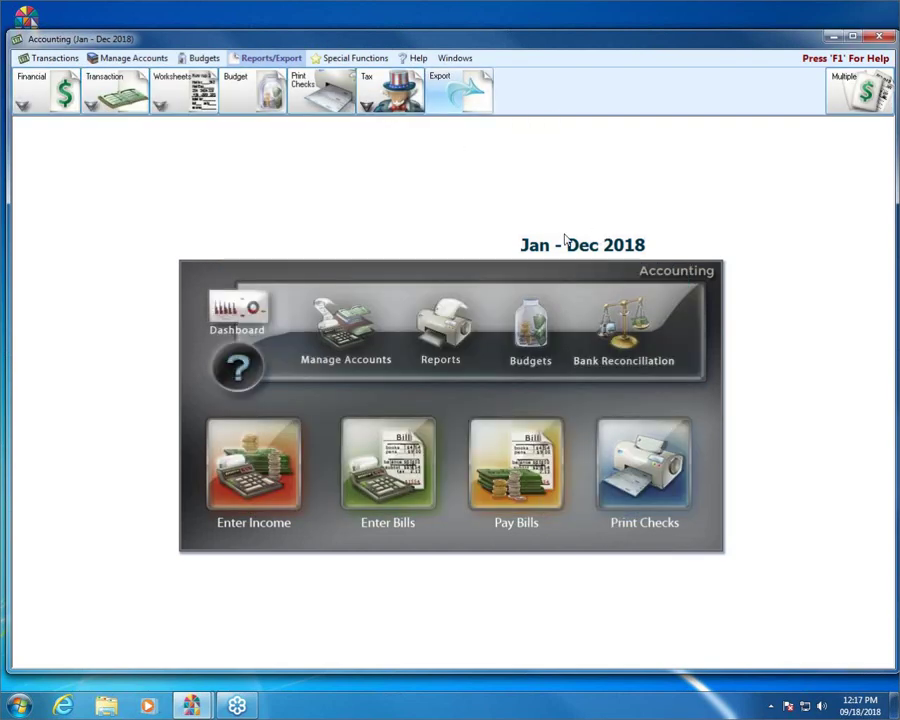
left_click(457, 100)
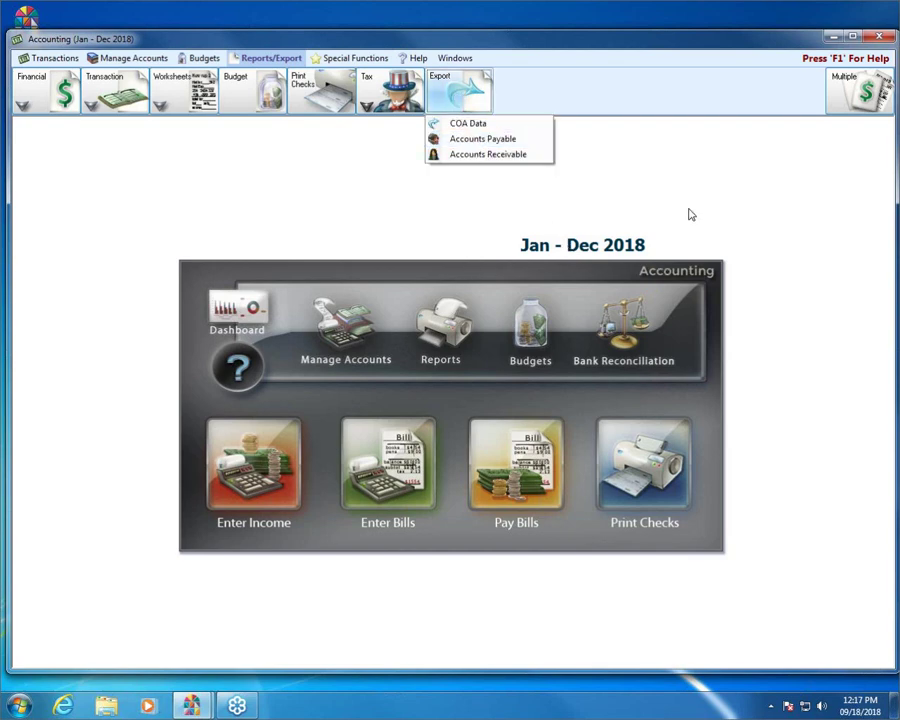
left_click(487, 139)
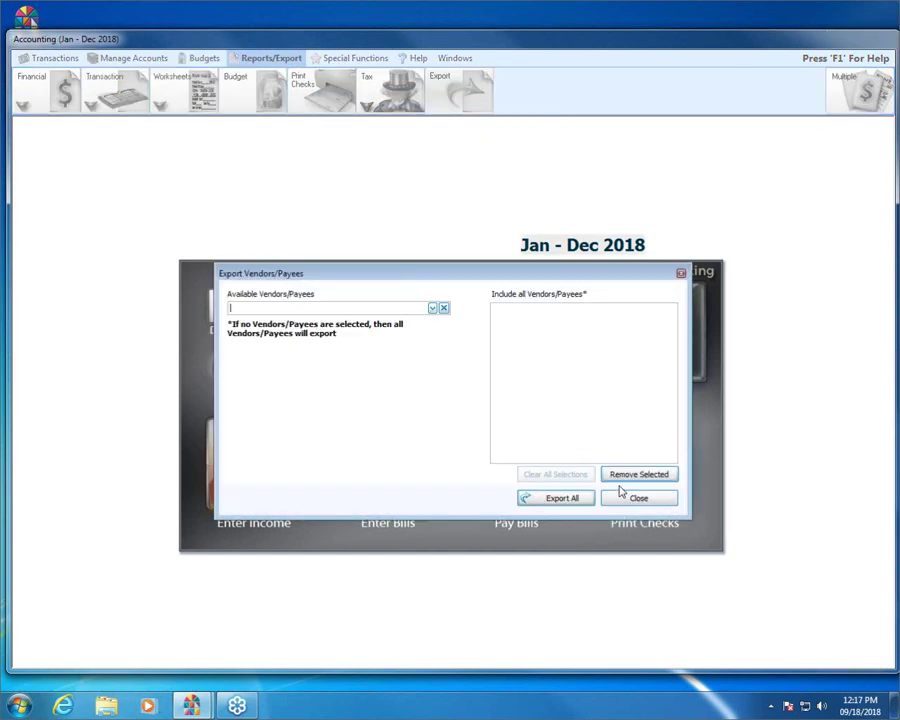
left_click(628, 499)
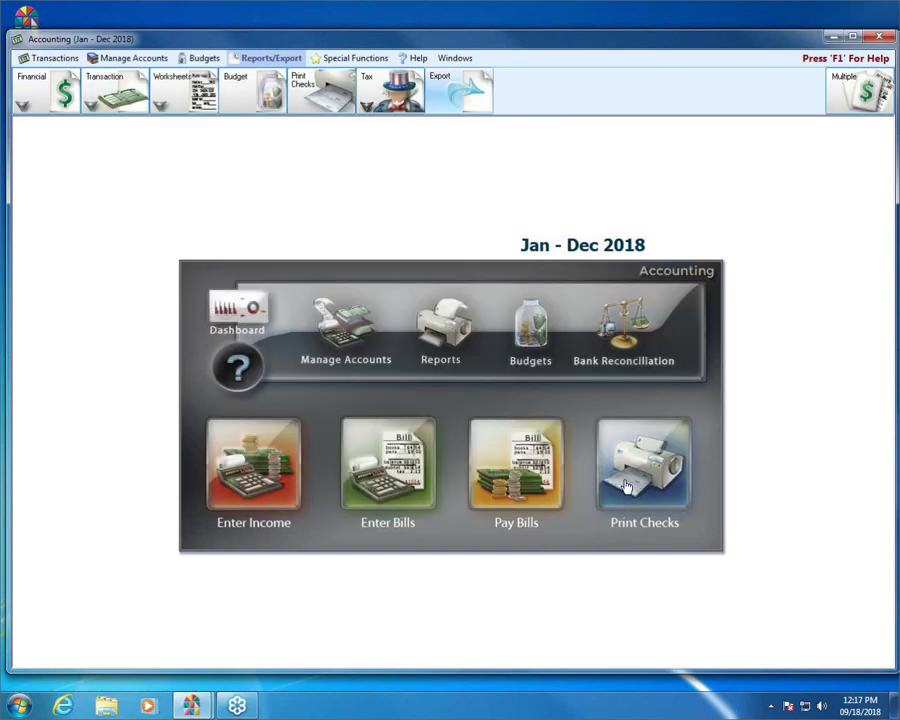
left_click(470, 93)
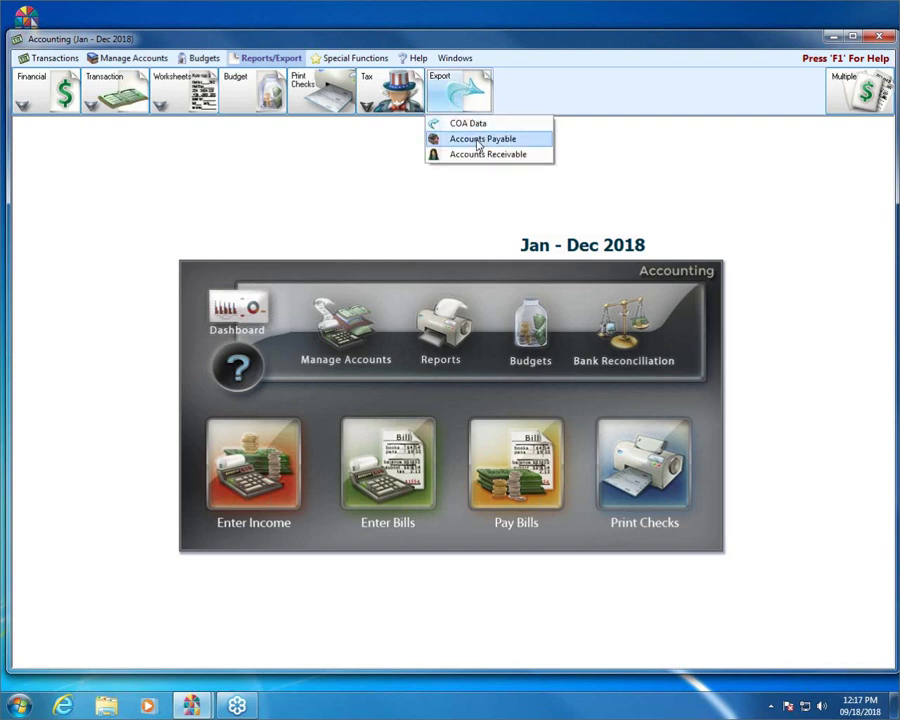
left_click(478, 140)
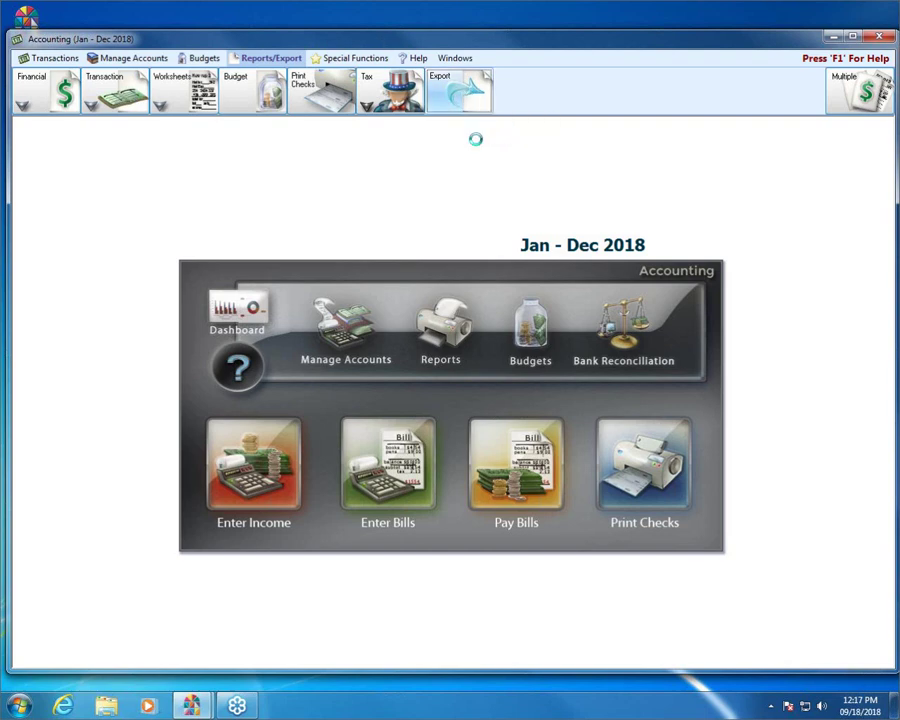
left_click(679, 268)
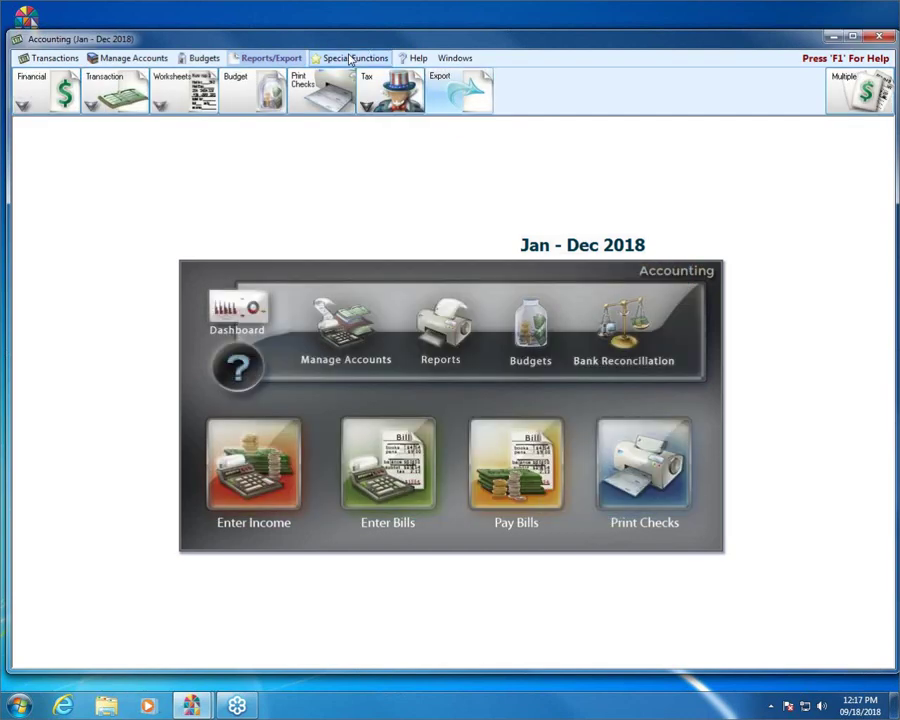
Step: Bring up the accounting Special Functions
left_click(350, 58)
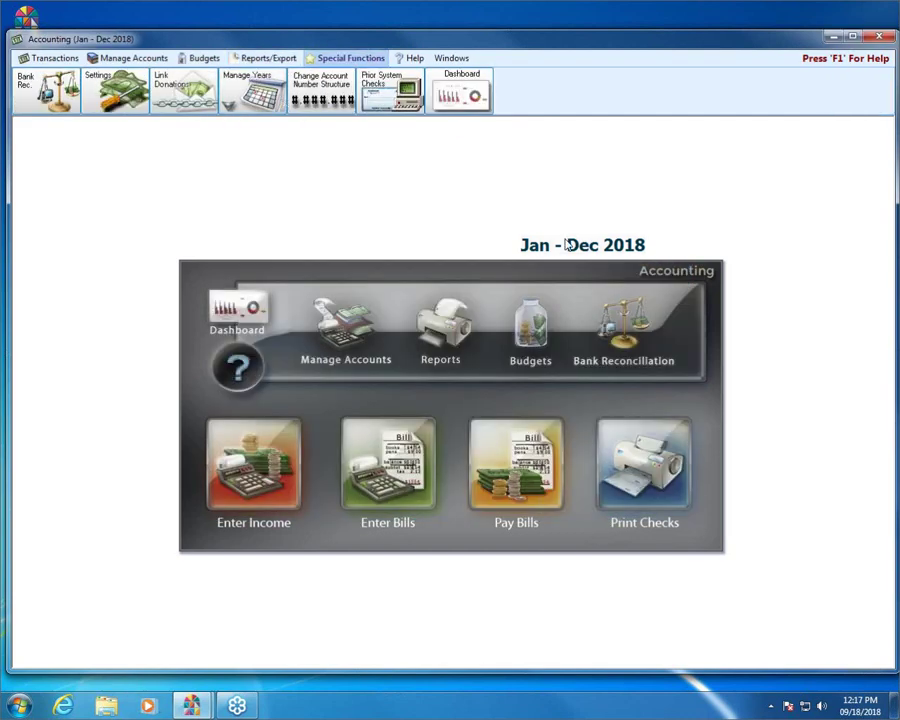